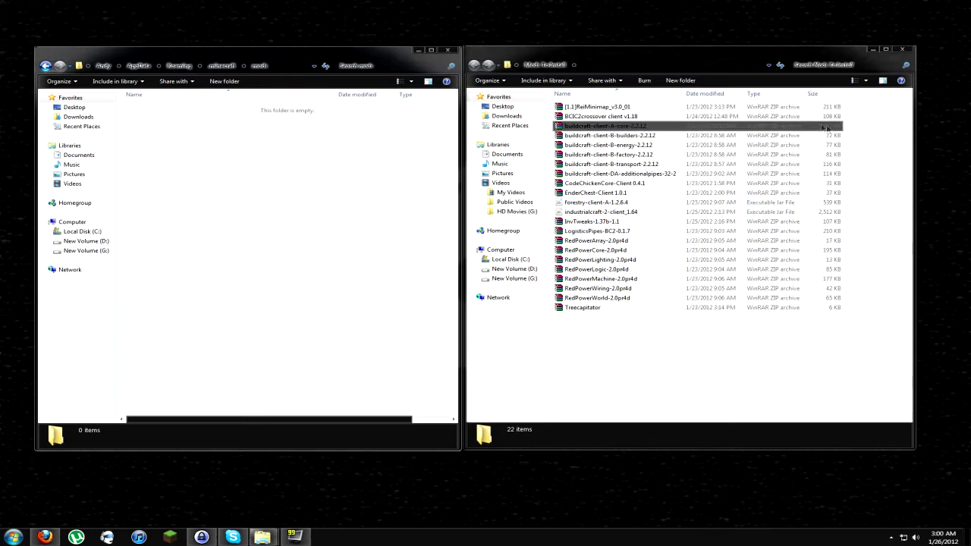
Move the five BuildCraft 2.2.12 archives (core, builders, energy, factory, transport) into the mods folder
drag(853, 128, 811, 165)
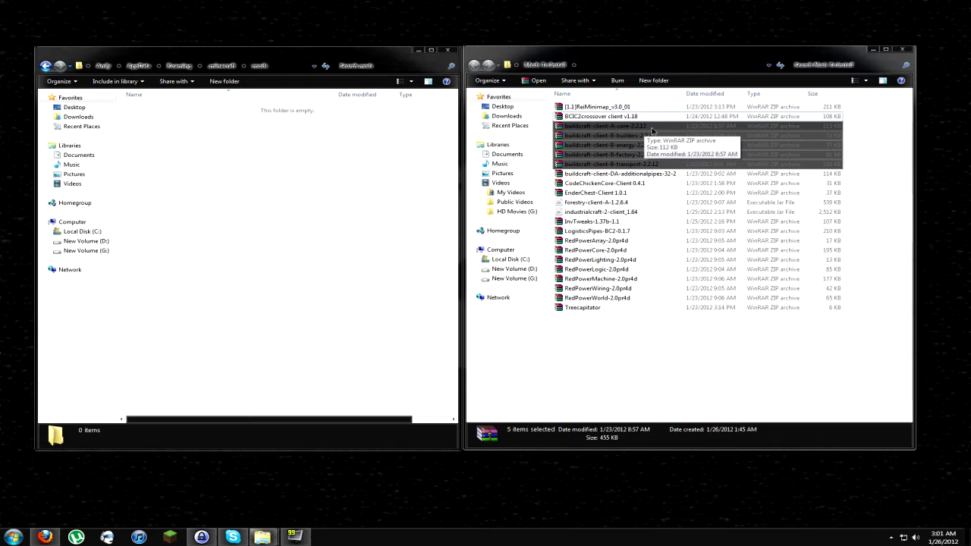
drag(651, 130, 383, 190)
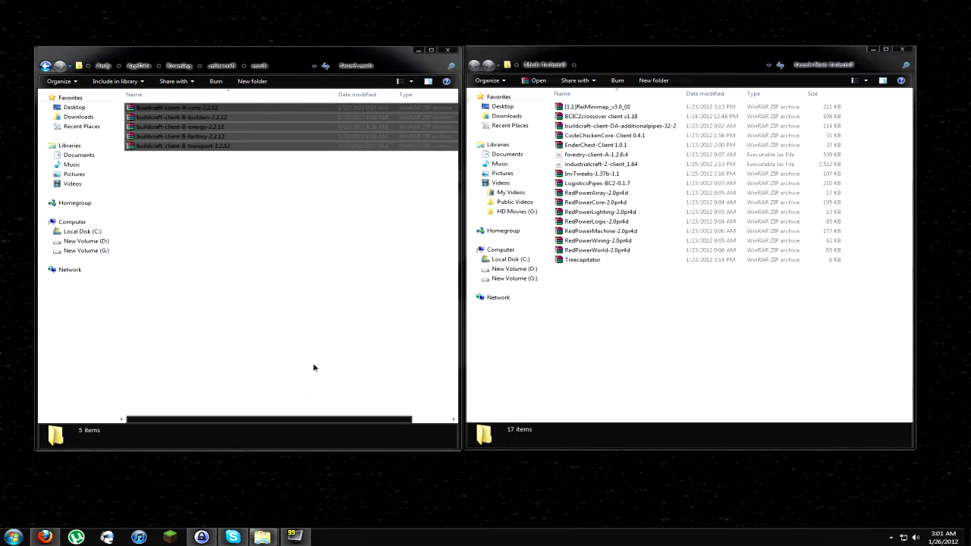
click(199, 117)
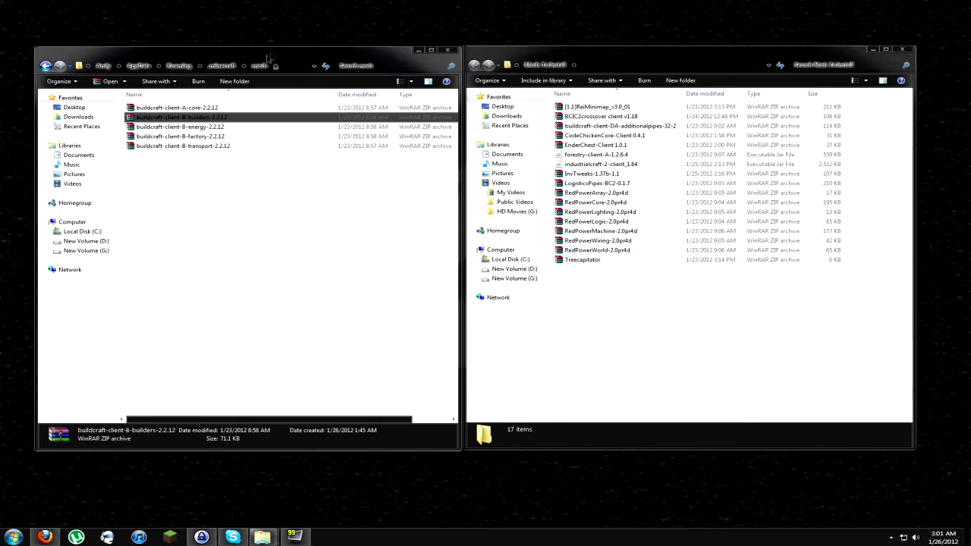
Launch Minecraft from the desktop icon and log in to confirm it reaches the main menu
drag(270, 55, 411, 39)
double_click(134, 123)
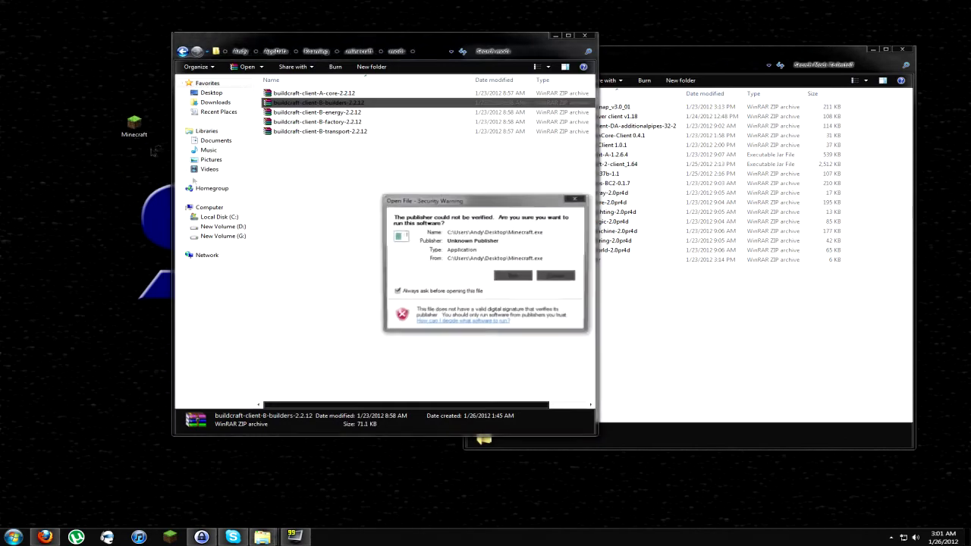
click(515, 276)
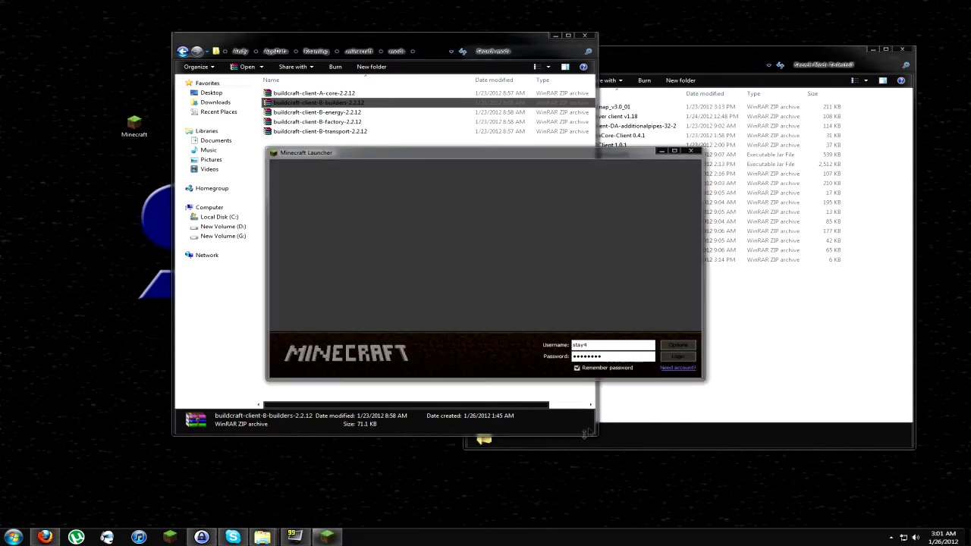
click(676, 356)
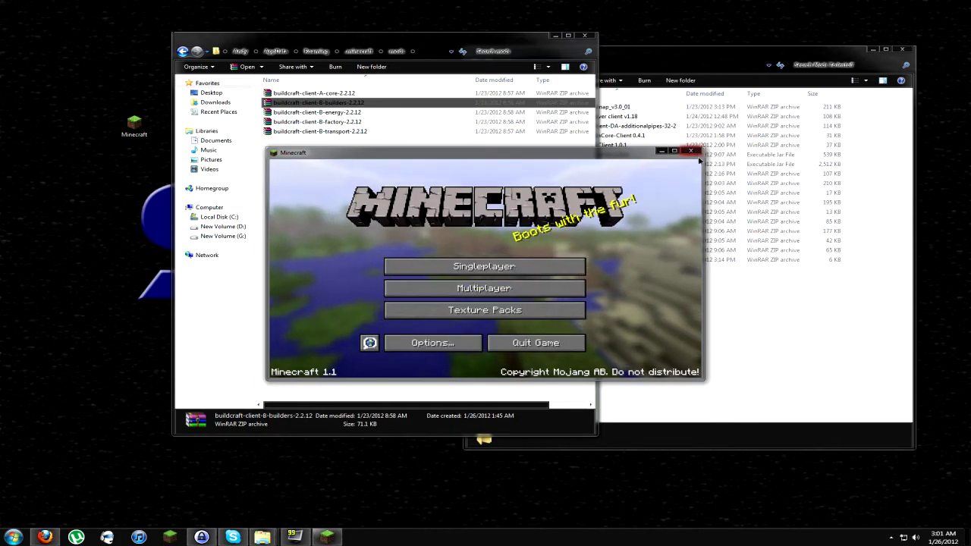
drag(394, 42, 256, 50)
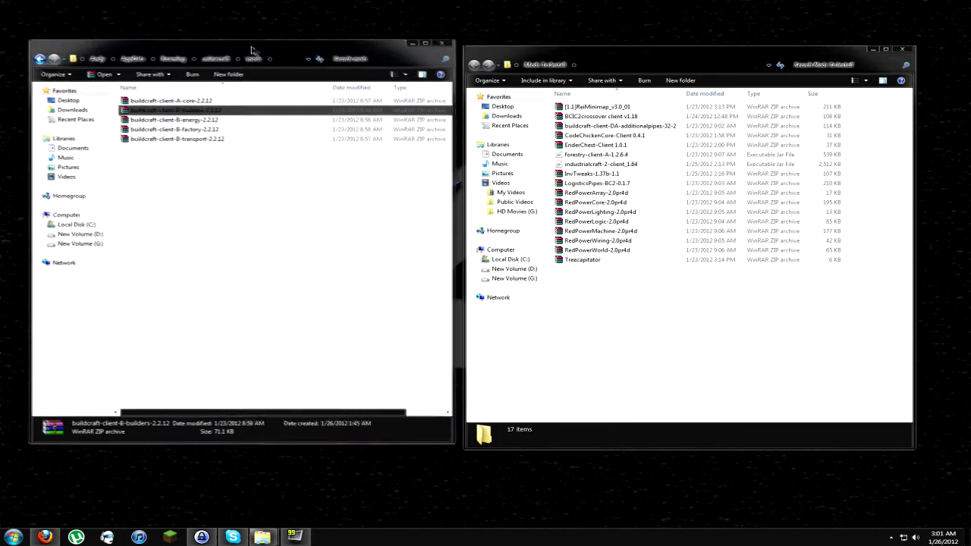
Move buildcraft-client-DA-additionalpipes-32-2 and LogisticsPipes-BC2-0.1.7 into the mods folder
click(556, 231)
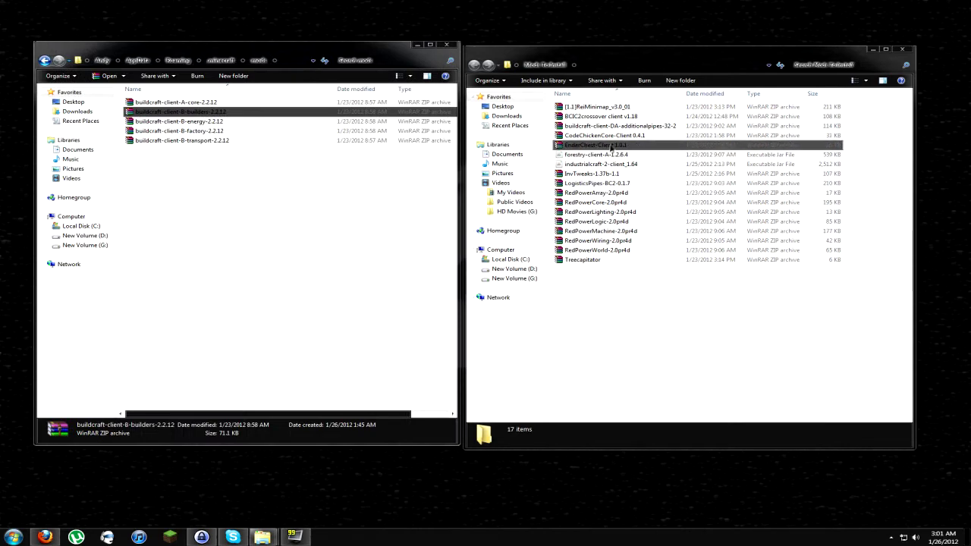
click(619, 127)
drag(619, 129, 294, 271)
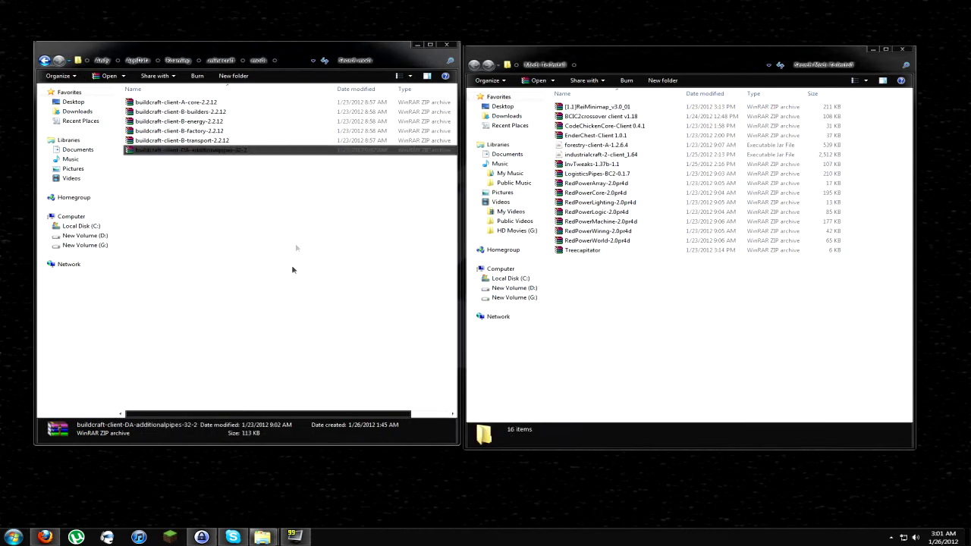
click(597, 174)
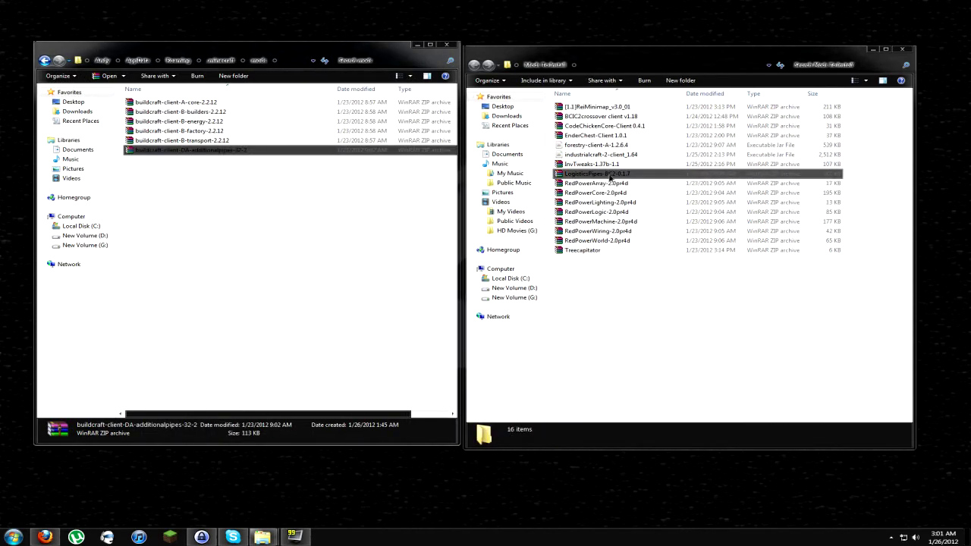
drag(596, 174, 326, 251)
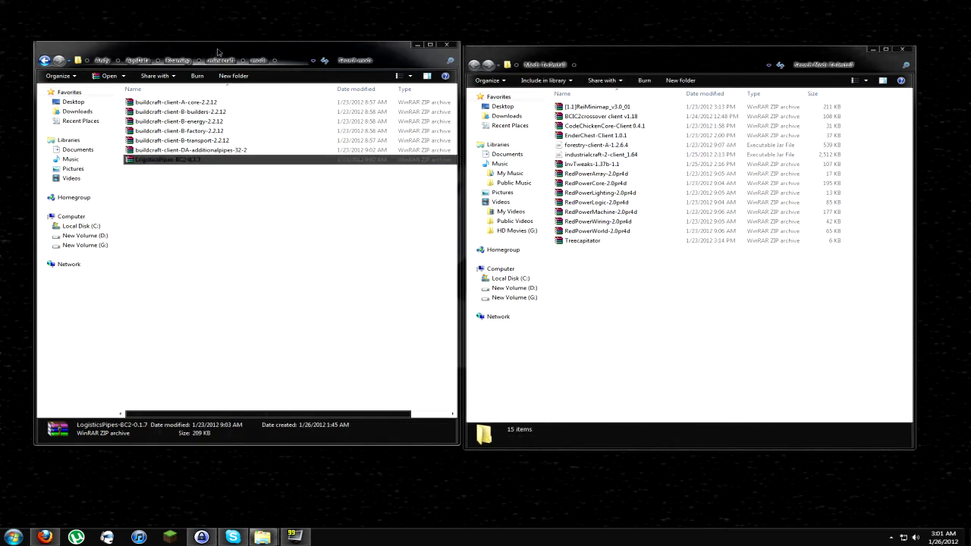
Test-launch Minecraft to its main menu, then close the game
drag(189, 47, 356, 31)
double_click(134, 124)
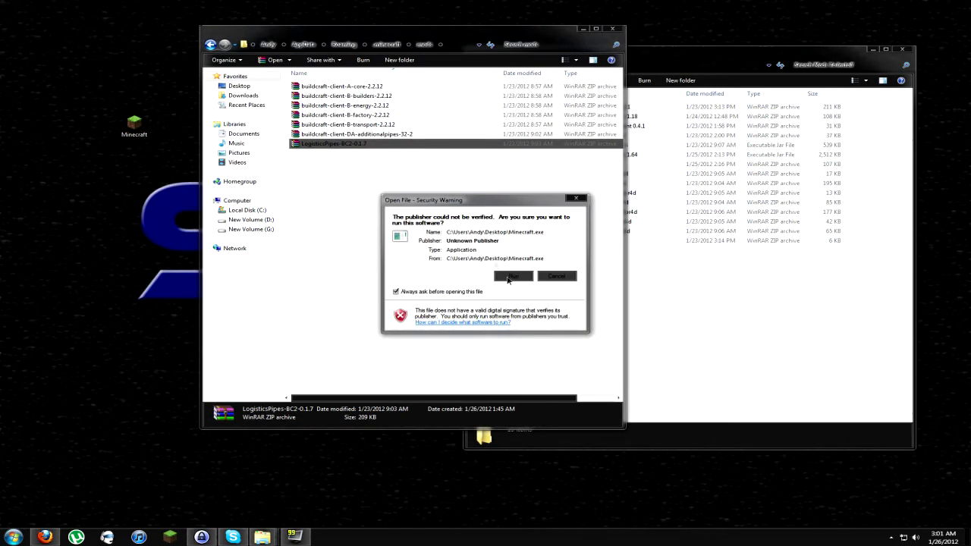
click(512, 276)
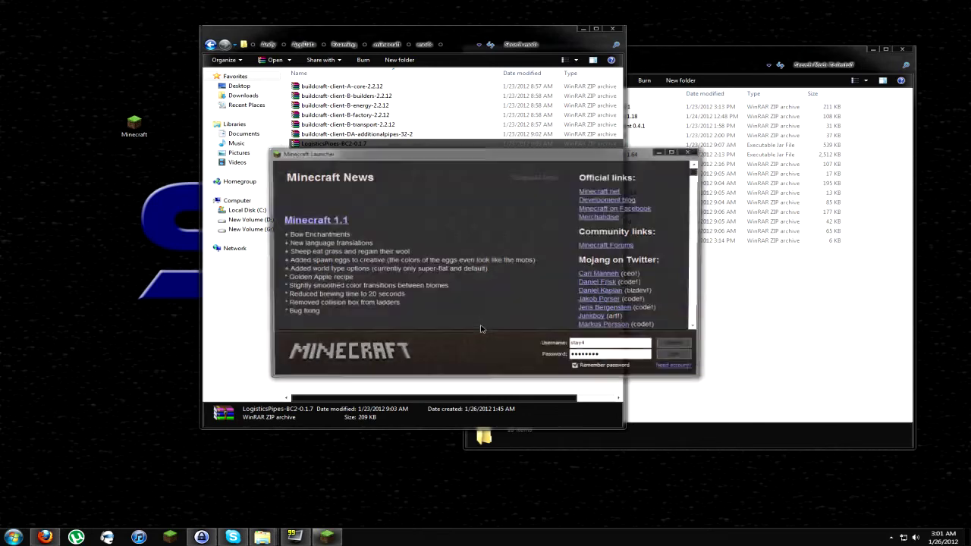
click(678, 357)
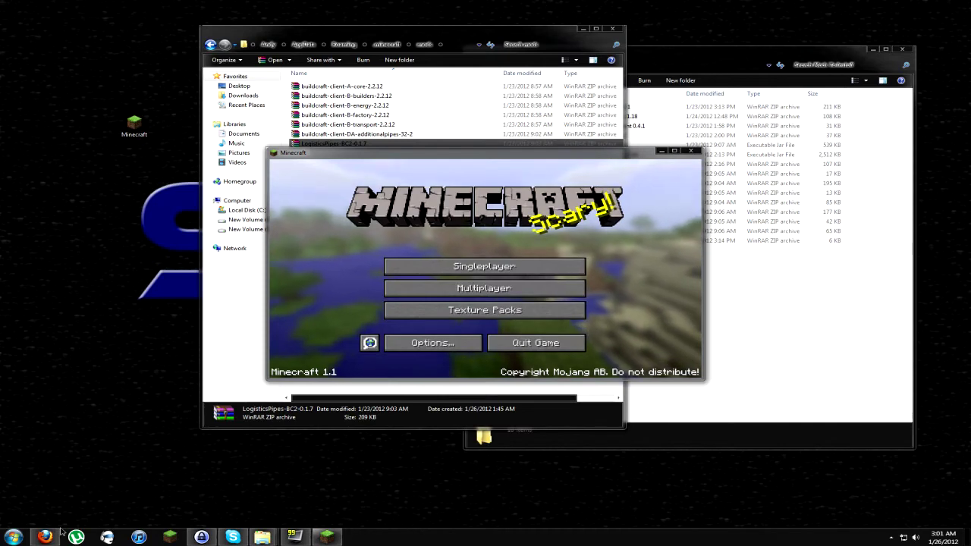
click(690, 150)
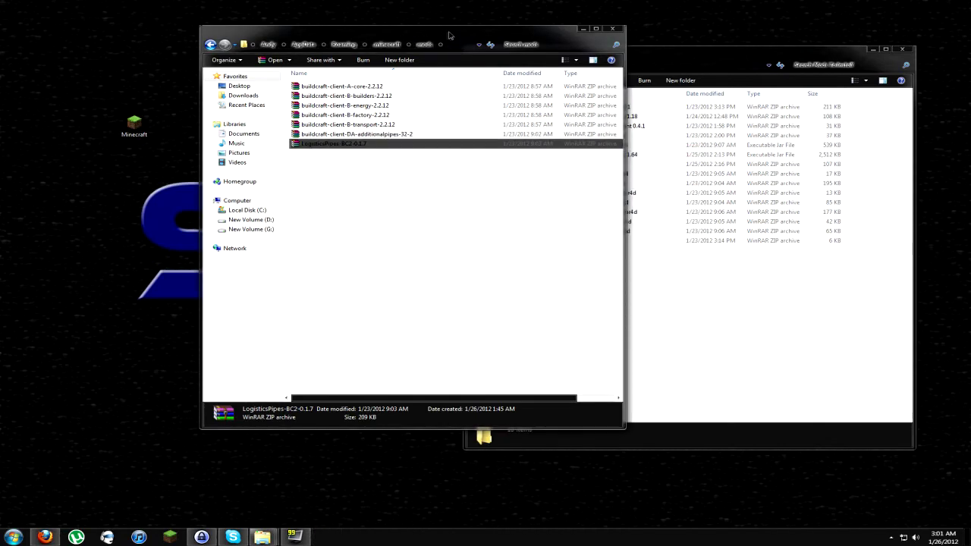
drag(447, 34, 311, 50)
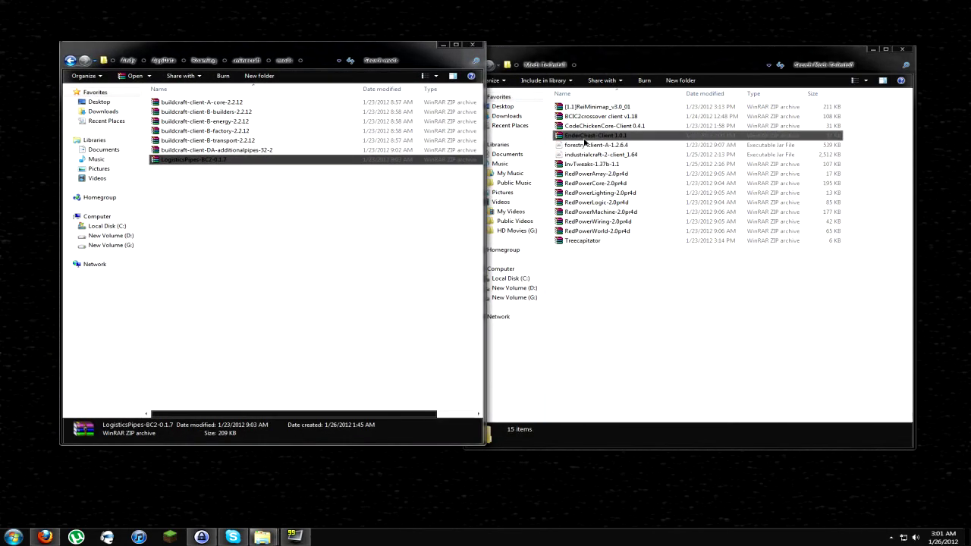
Add industrialcraft-2-client_1.64 to the mods folder and launch Minecraft to its main menu
drag(595, 154, 312, 243)
drag(265, 41, 367, 46)
double_click(134, 133)
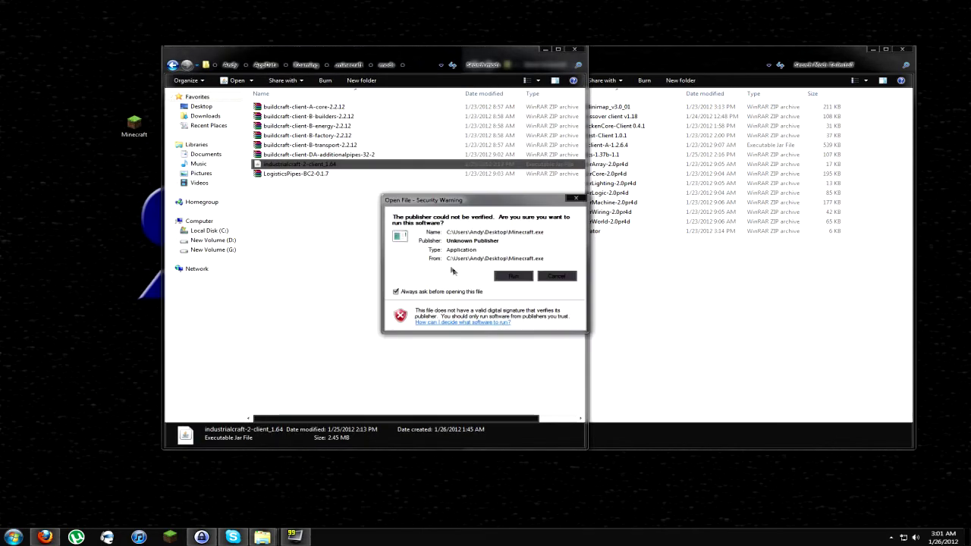
click(514, 279)
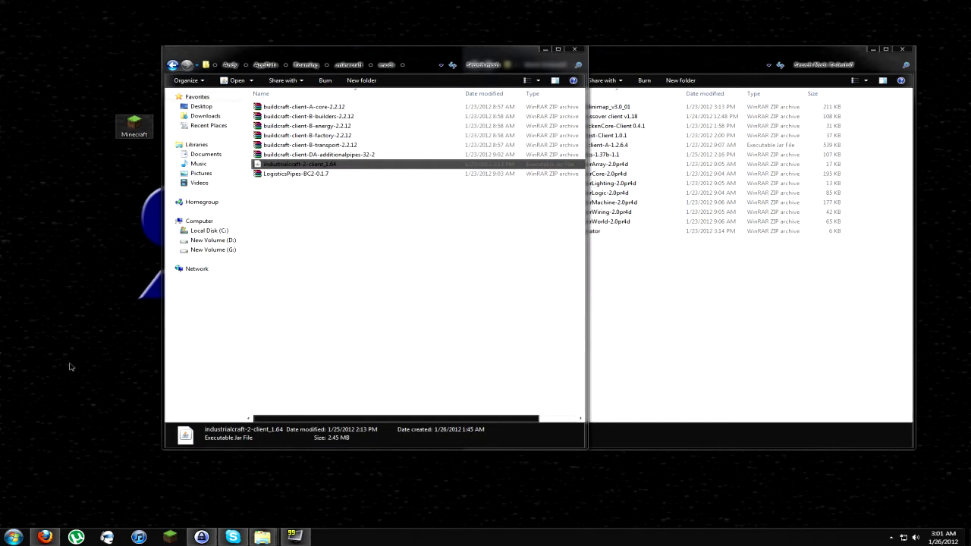
click(679, 357)
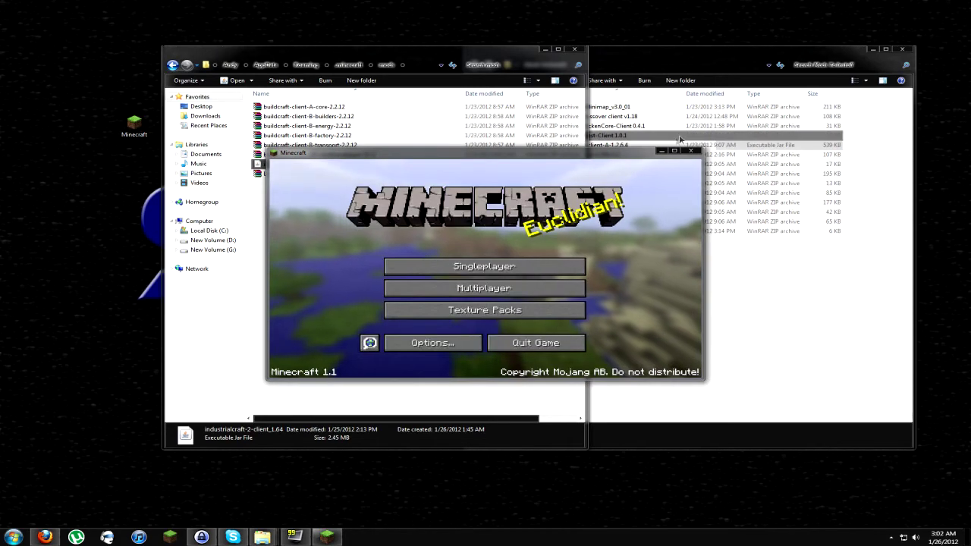
click(410, 53)
Move EnderChest-Client 1.0.1 and CodeChickenCore-Client 0.4.1 into the mods folder
drag(409, 52, 332, 51)
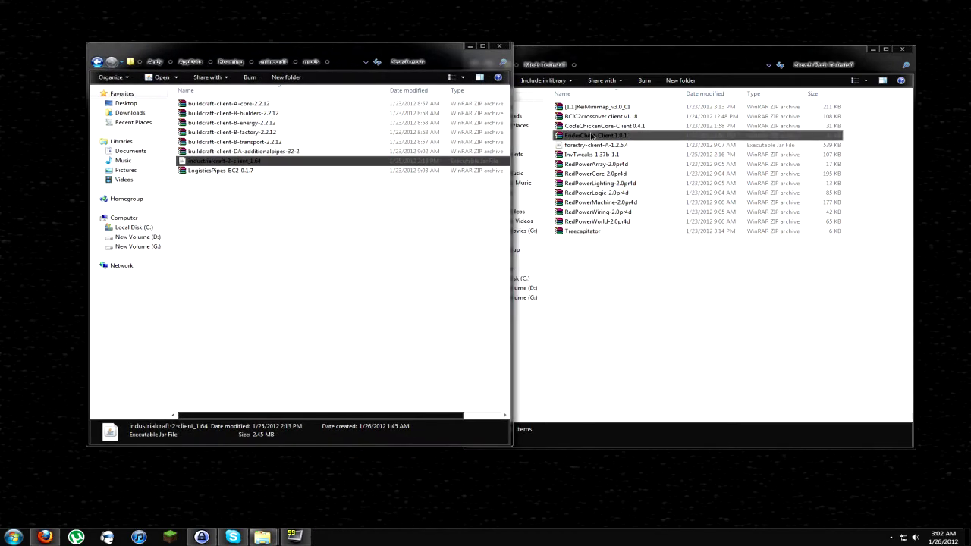
drag(589, 136, 375, 250)
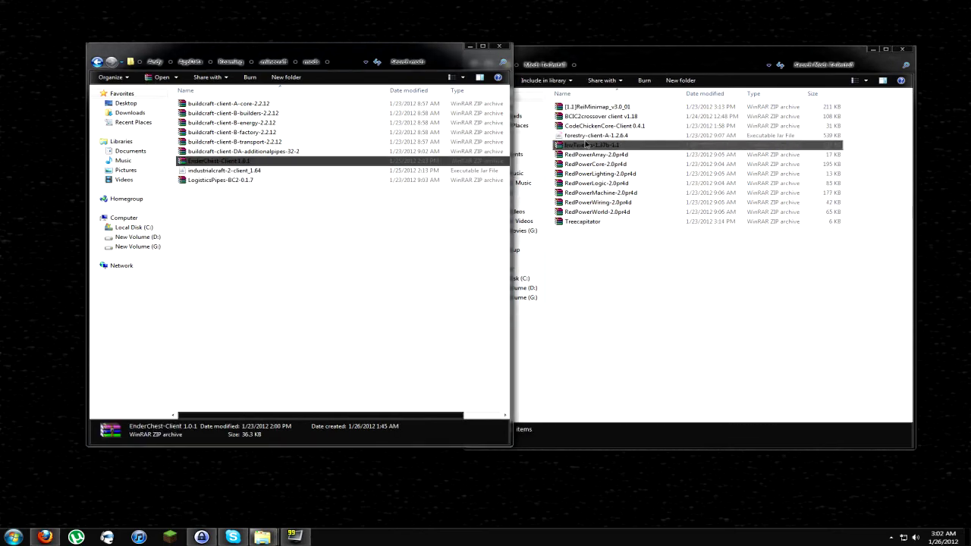
drag(596, 126, 316, 236)
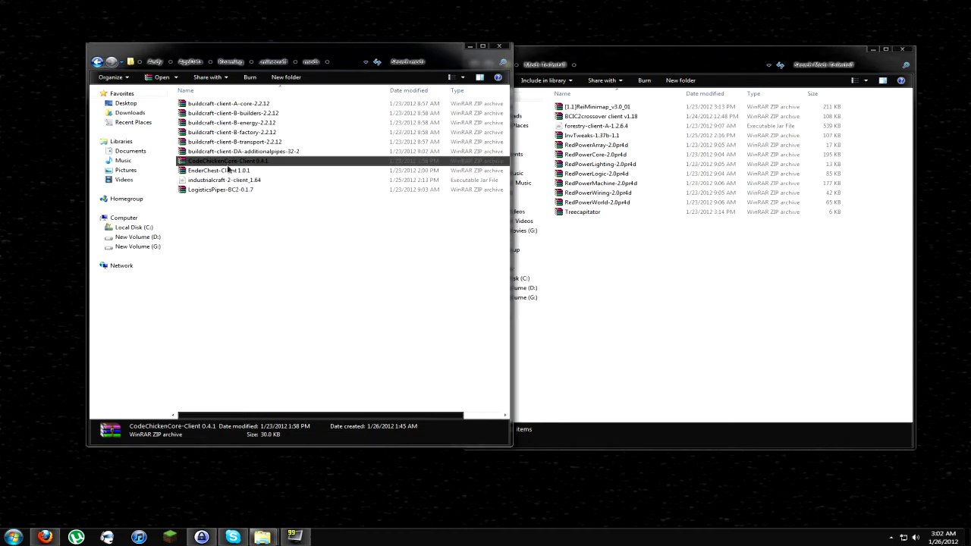
click(228, 171)
click(238, 164)
Launch Minecraft from the desktop to test the 11 installed mods
drag(304, 55, 383, 50)
double_click(144, 139)
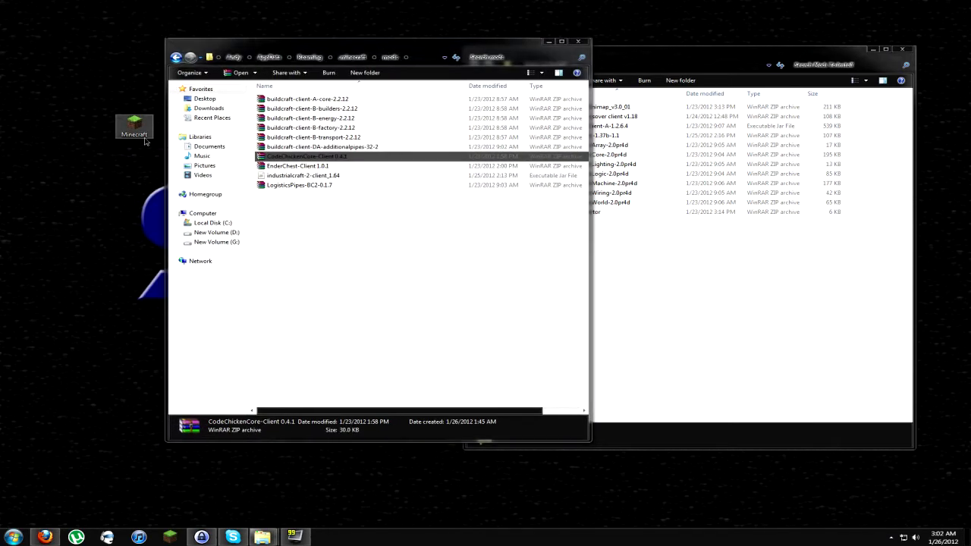
click(507, 276)
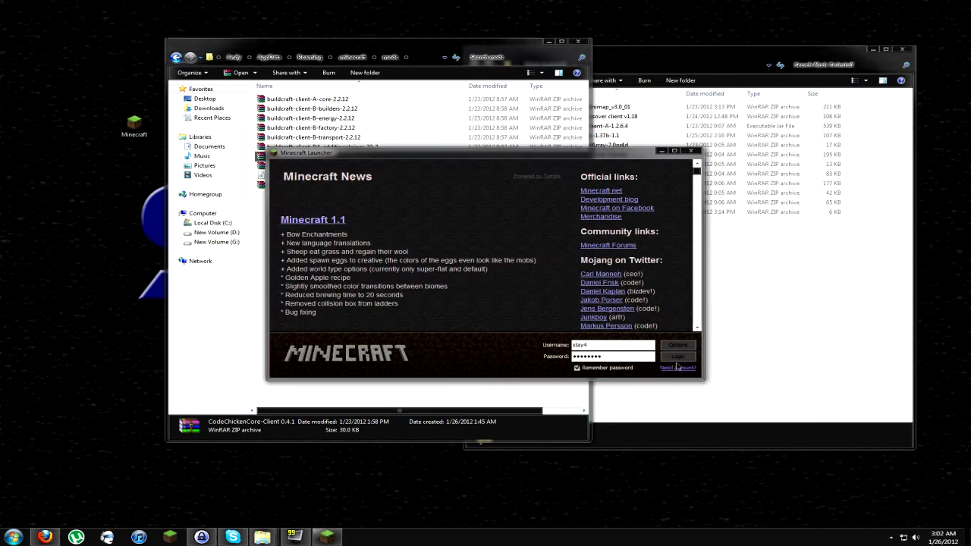
click(677, 356)
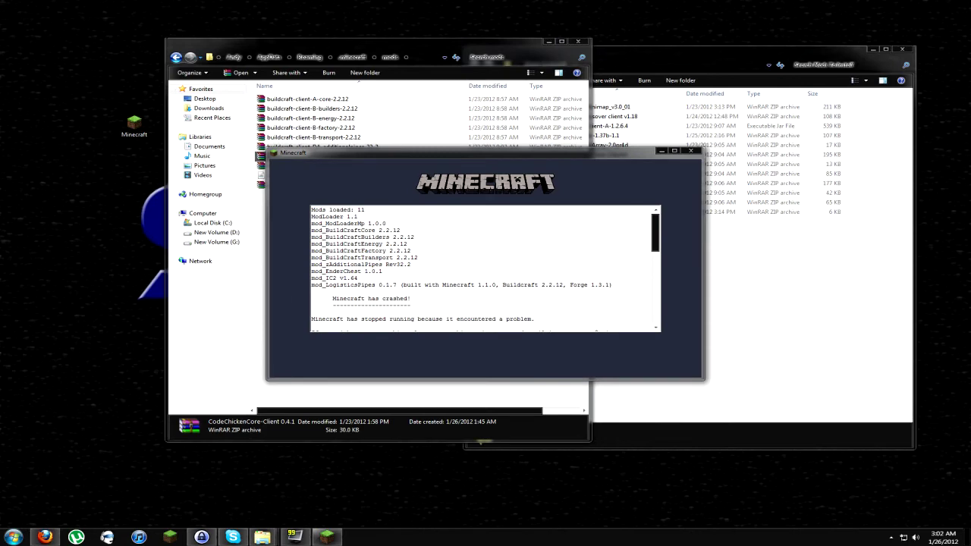
Read the crash report's slot 241 clash between EnderChest and IC2's rubber sapling, then close Minecraft
scroll(486, 269, down, 15)
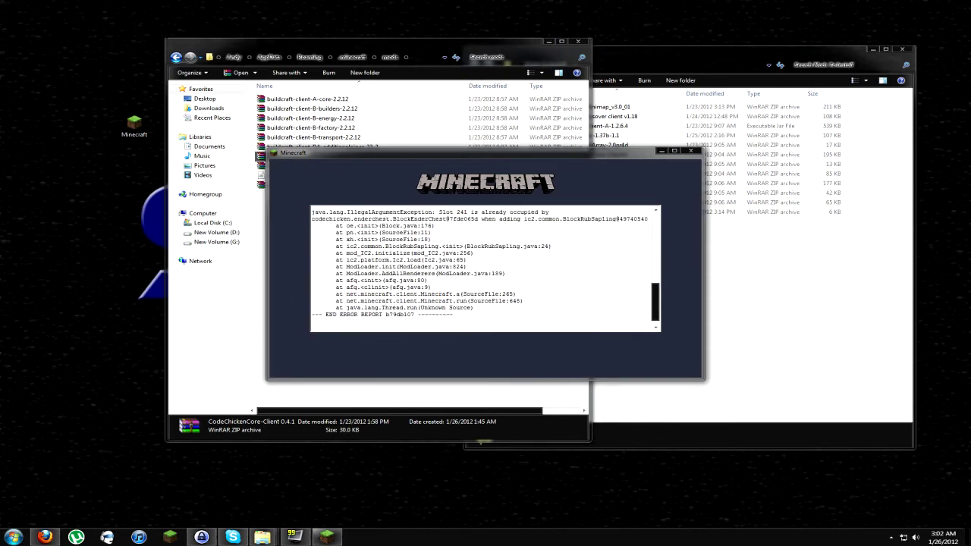
scroll(485, 268, up, 4)
scroll(485, 268, up, 4)
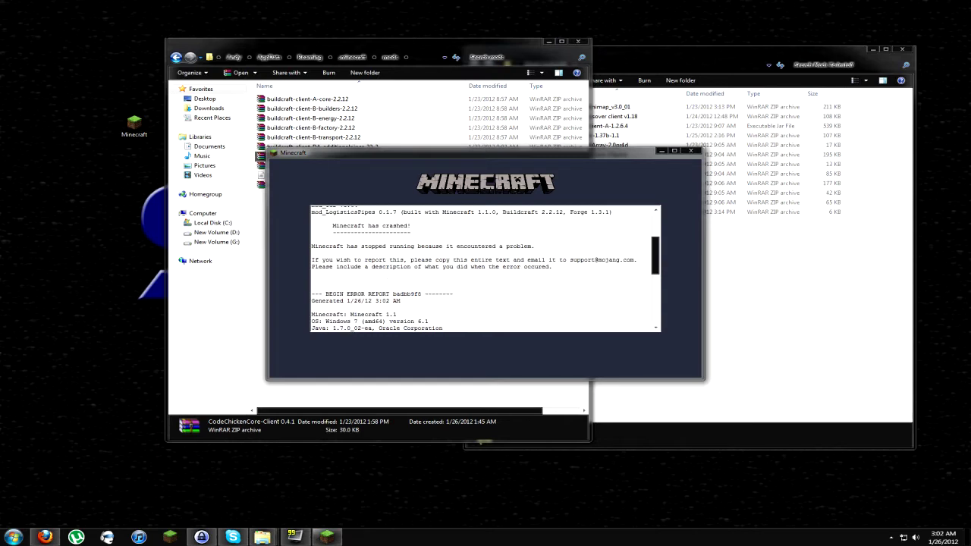
scroll(485, 269, down, 4)
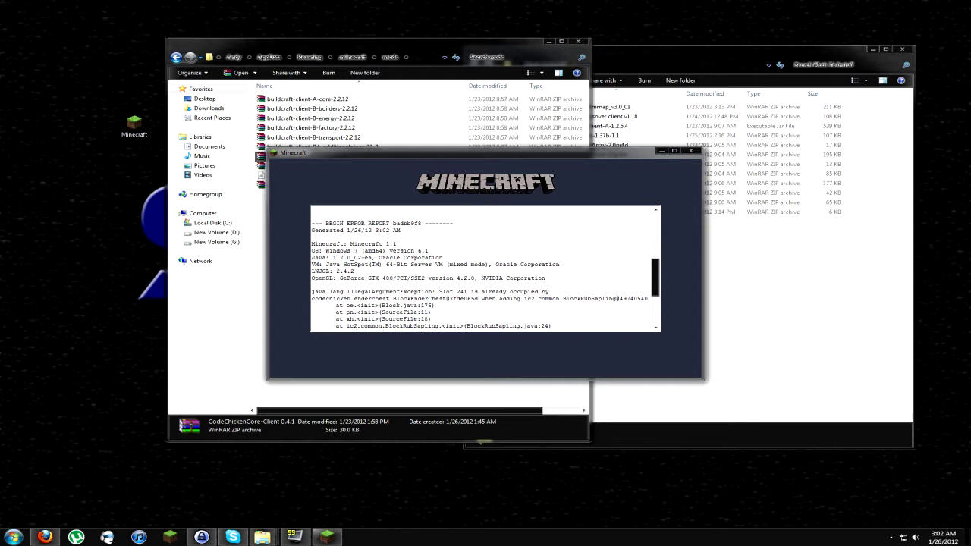
scroll(485, 269, down, 4)
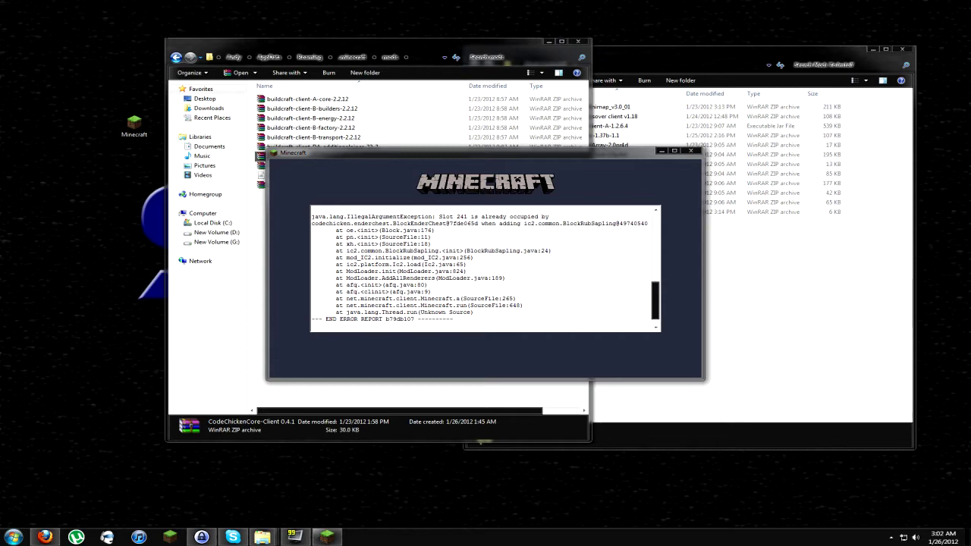
scroll(486, 268, up, 4)
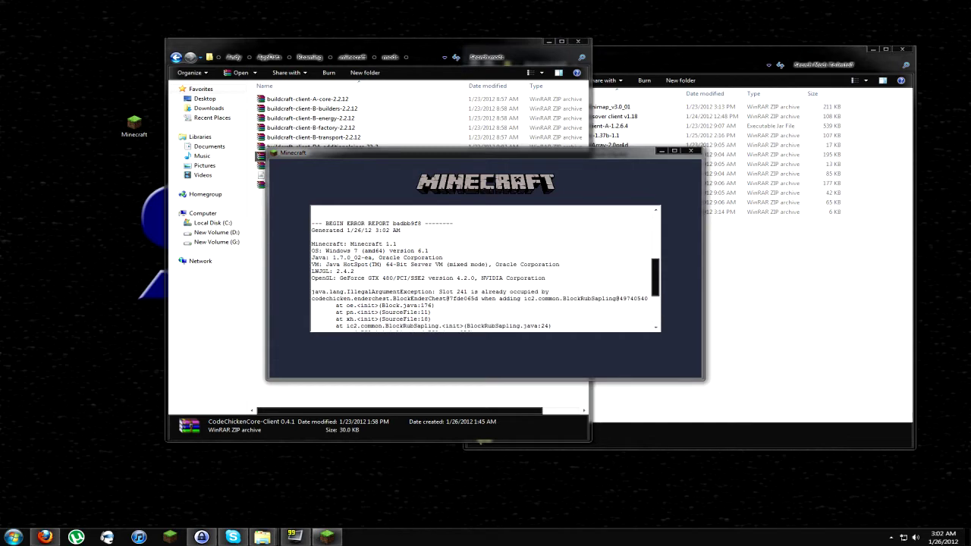
scroll(486, 269, down, 4)
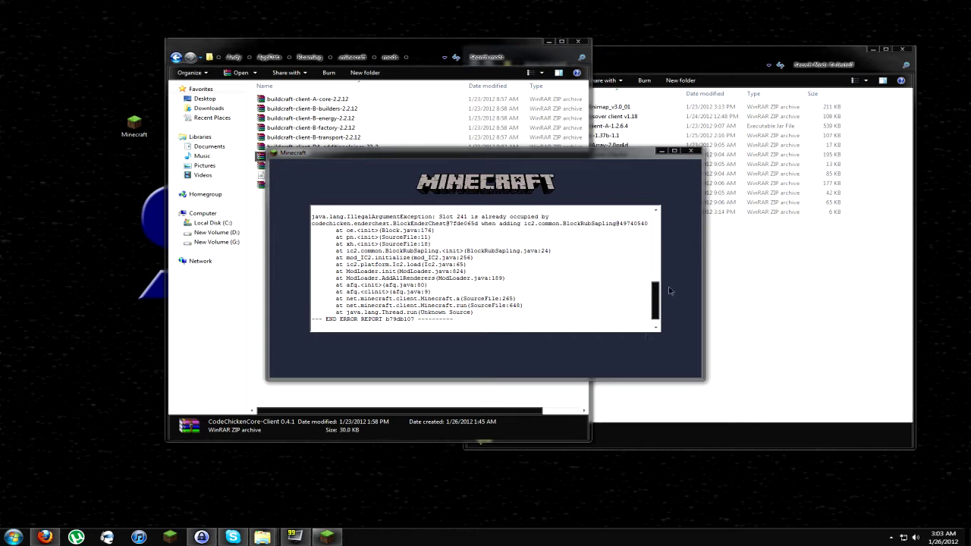
click(690, 151)
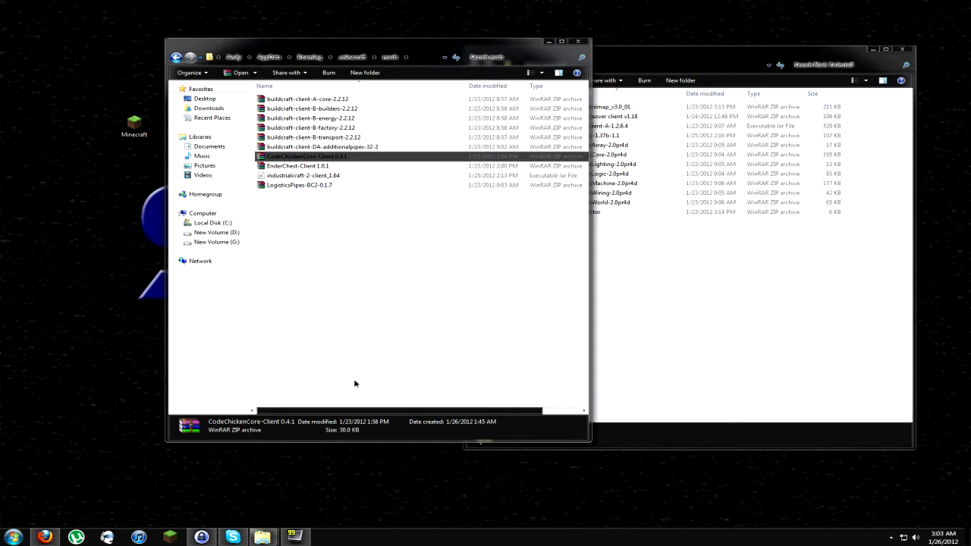
Open EnderChest.cfg from the .minecraft config folder in Notepad
key(BackSpace)
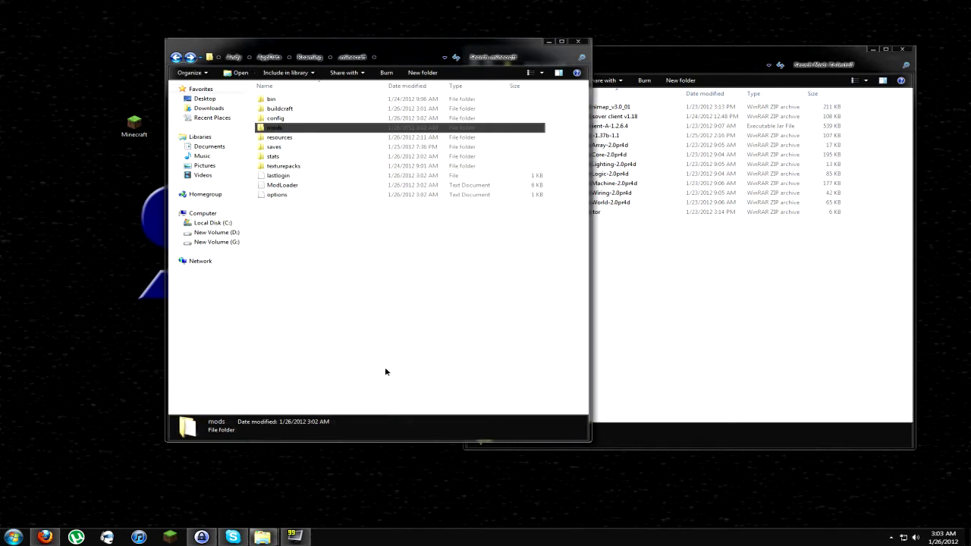
double_click(279, 120)
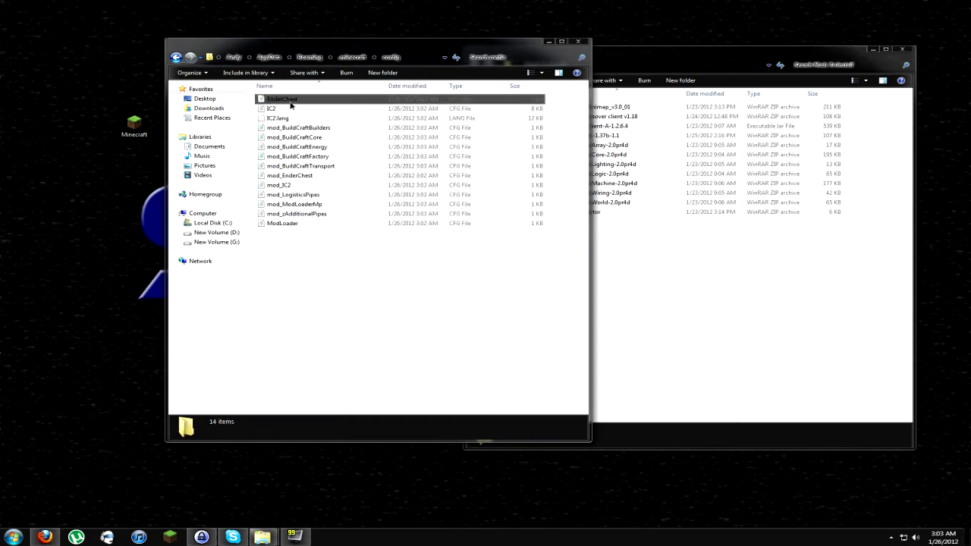
double_click(291, 104)
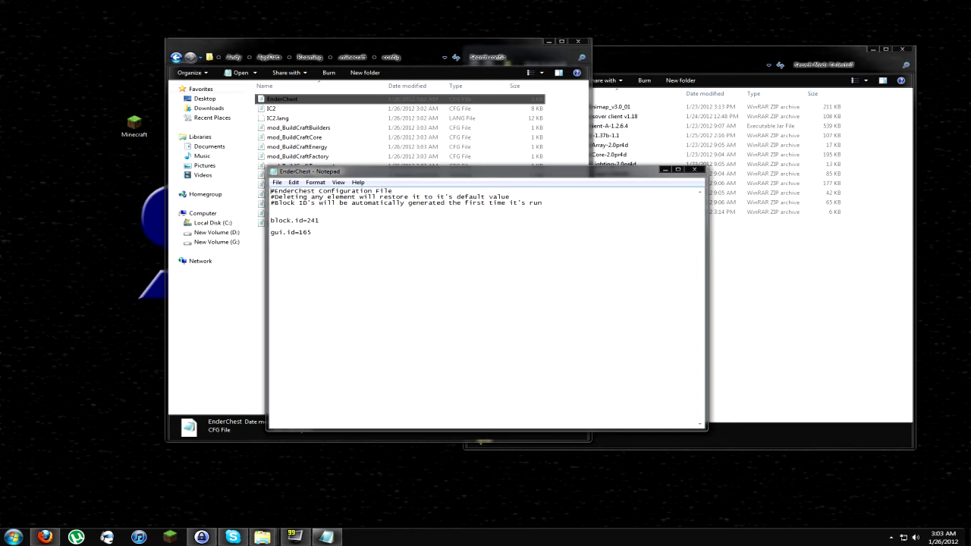
Change EnderChest's block.id from 241 to 188 and save the config
drag(319, 220, 307, 220)
text(188)
click(277, 183)
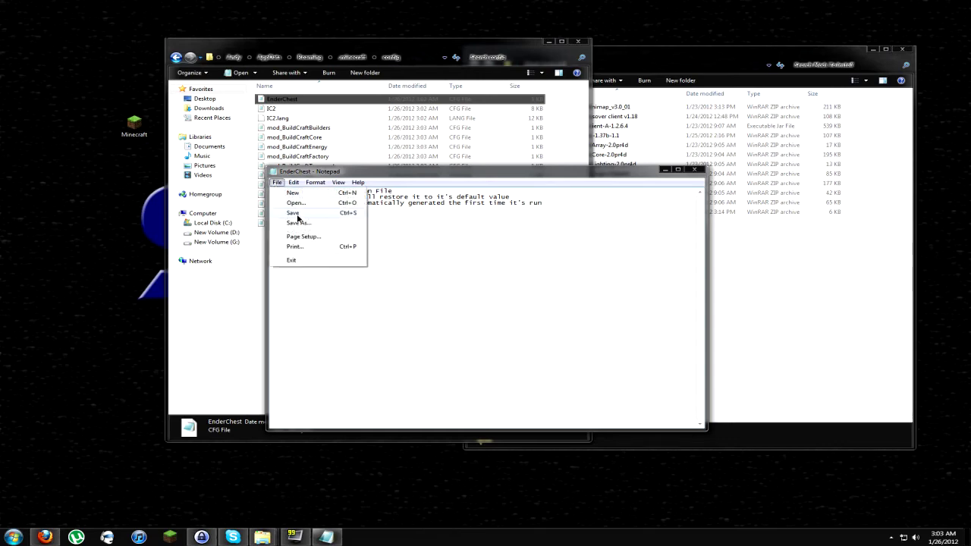
click(298, 215)
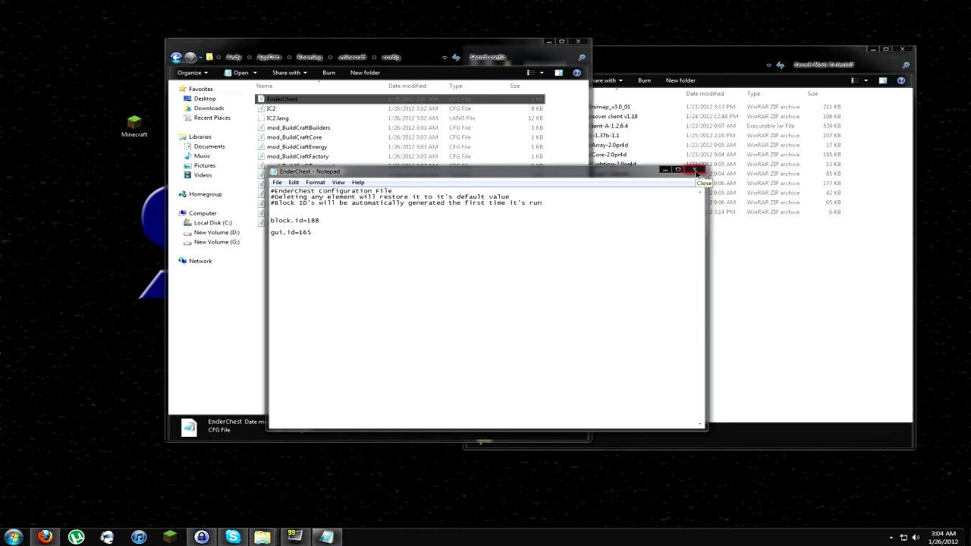
click(278, 182)
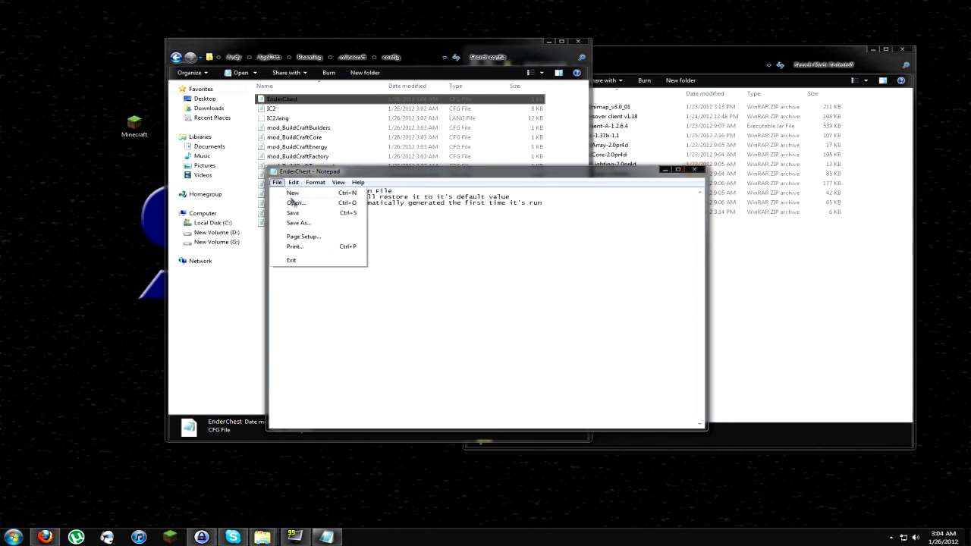
click(295, 213)
Close the EnderChest config, then review and close IC2.cfg's block IDs
click(694, 170)
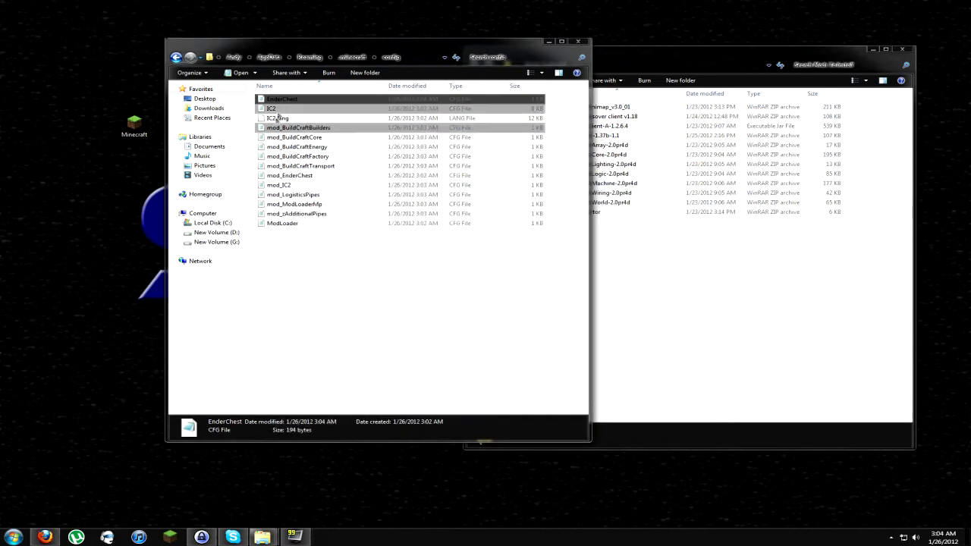
double_click(282, 109)
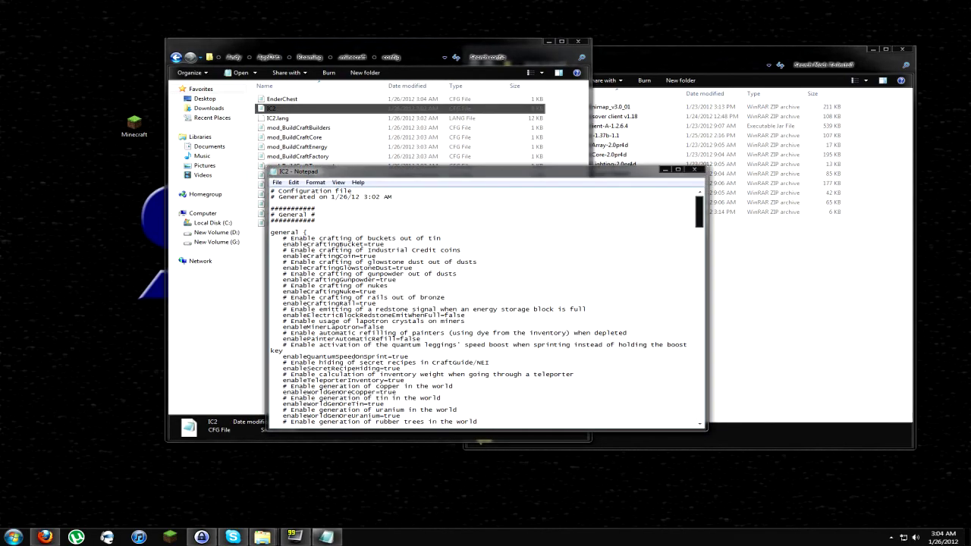
scroll(486, 303, down, 10)
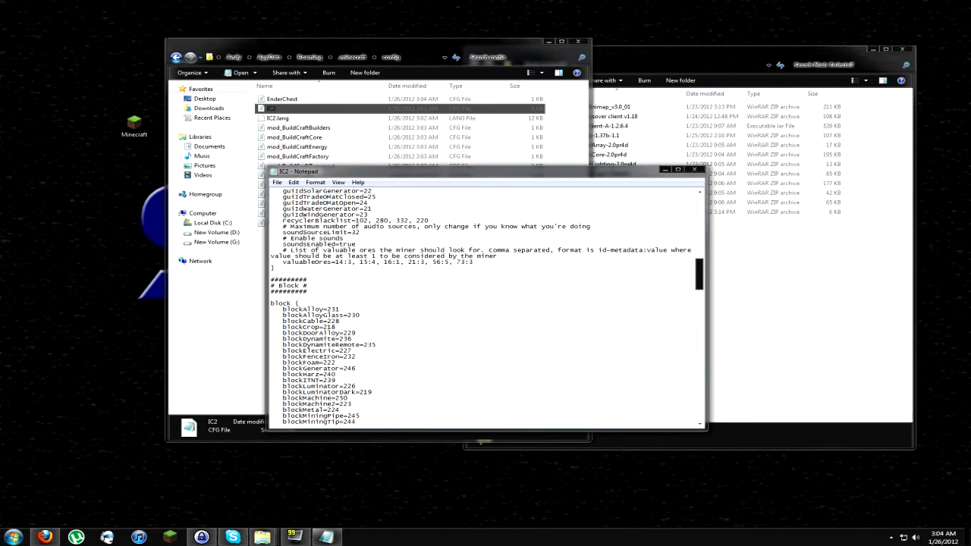
scroll(485, 303, down, 7)
scroll(486, 304, up, 4)
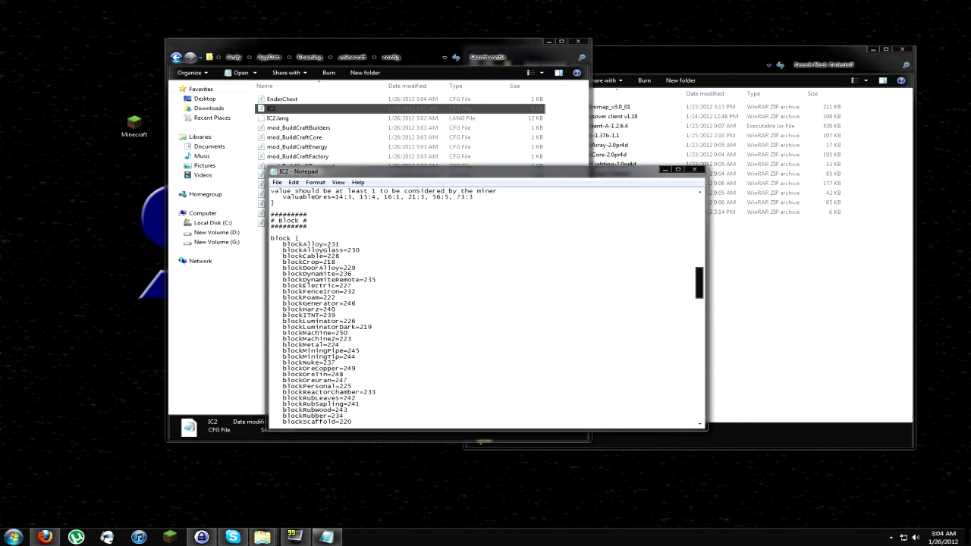
scroll(485, 303, down, 4)
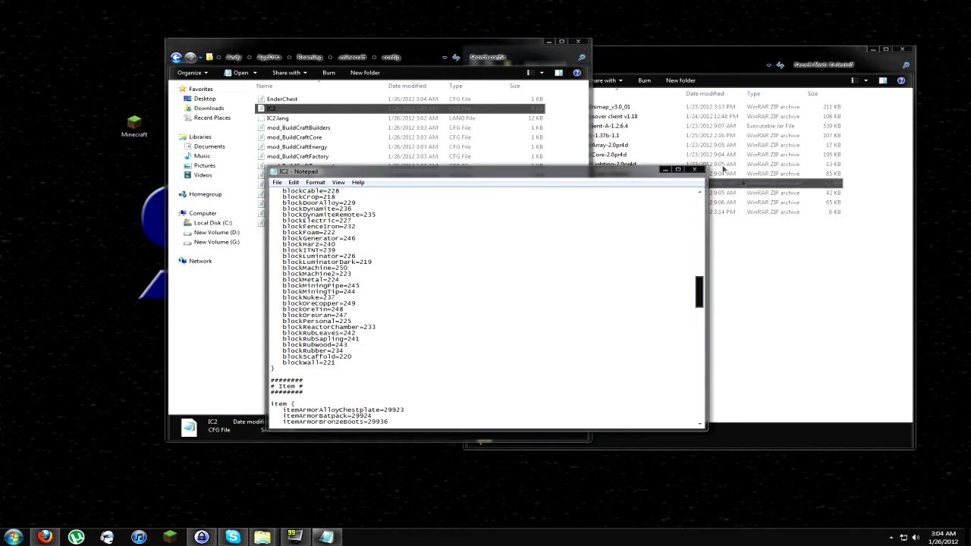
click(697, 171)
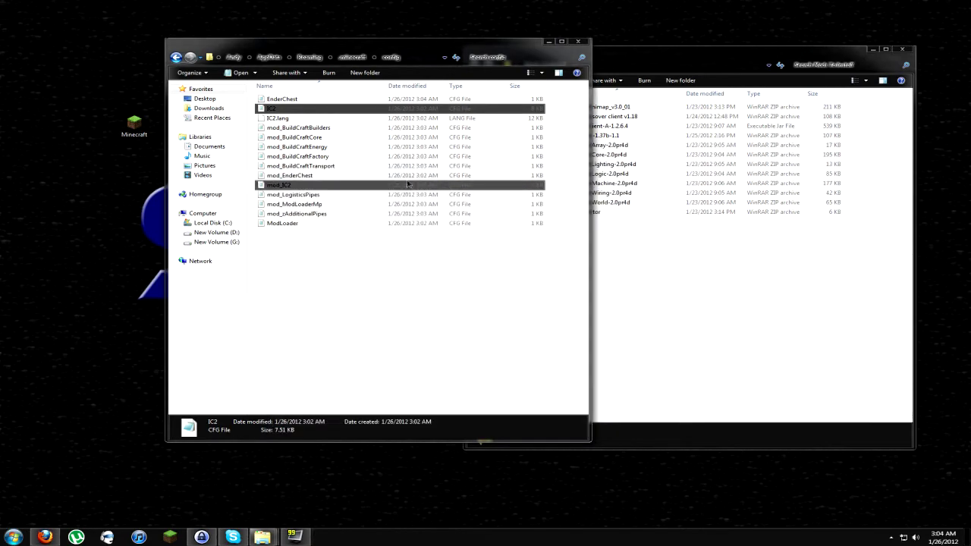
Open buildcraft.cfg from the buildcraft config folder, check its block IDs and close it
key(BackSpace)
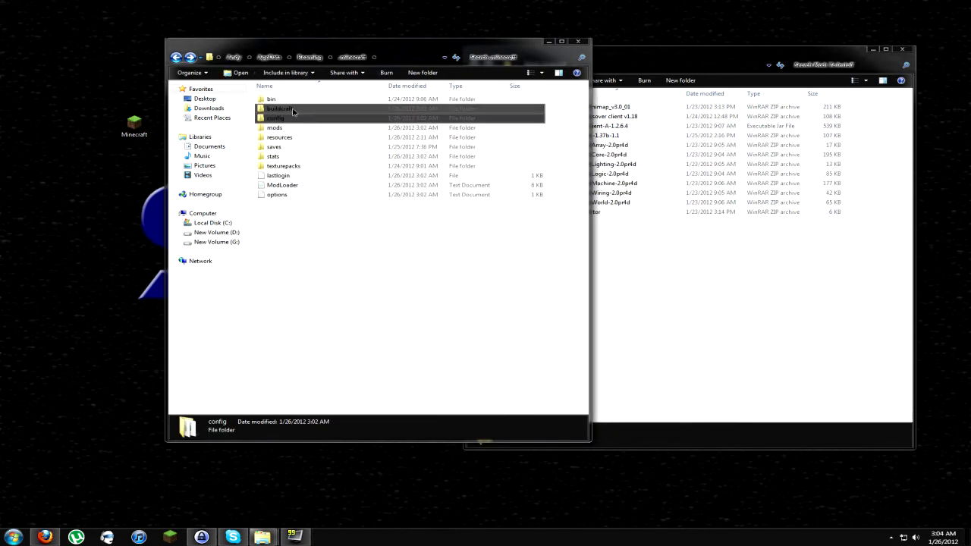
double_click(293, 109)
double_click(292, 110)
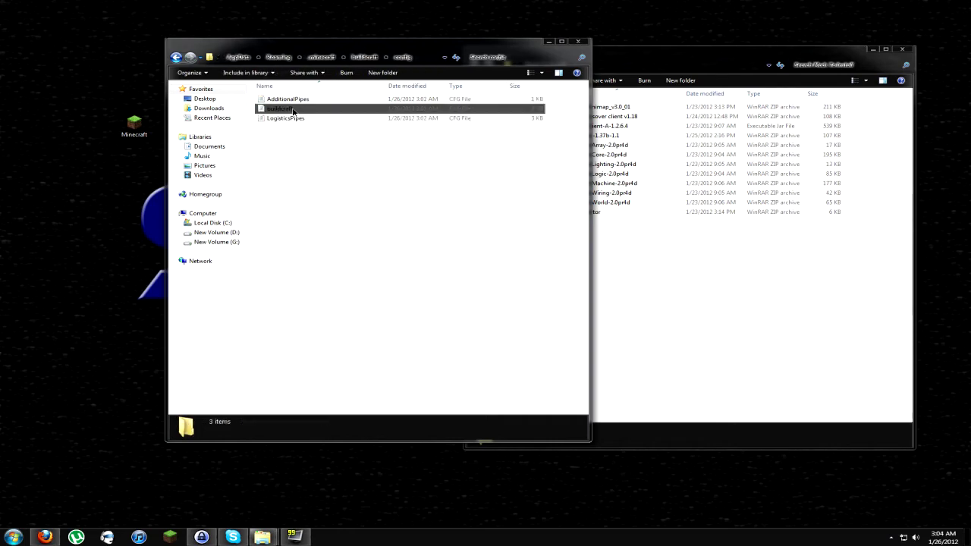
key(BackSpace)
key(BackSpace)
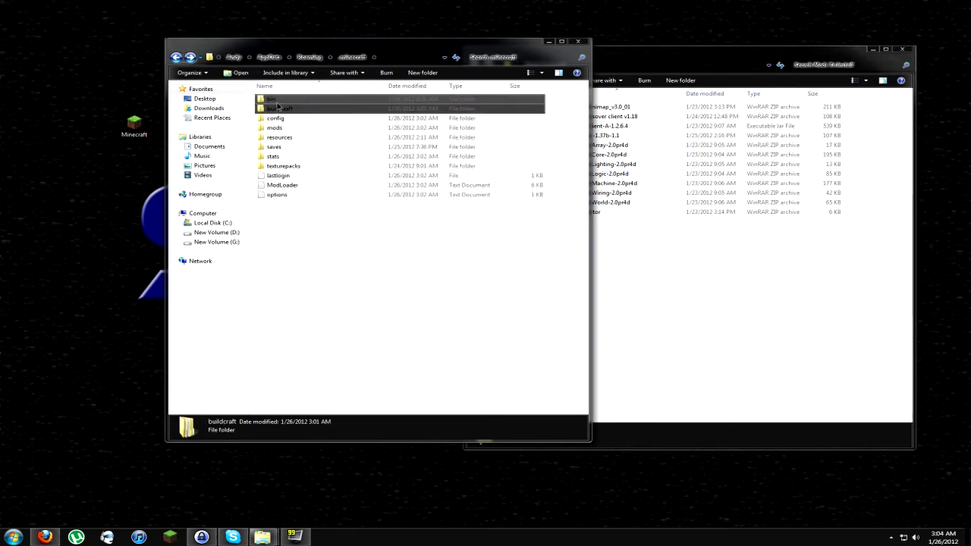
double_click(285, 111)
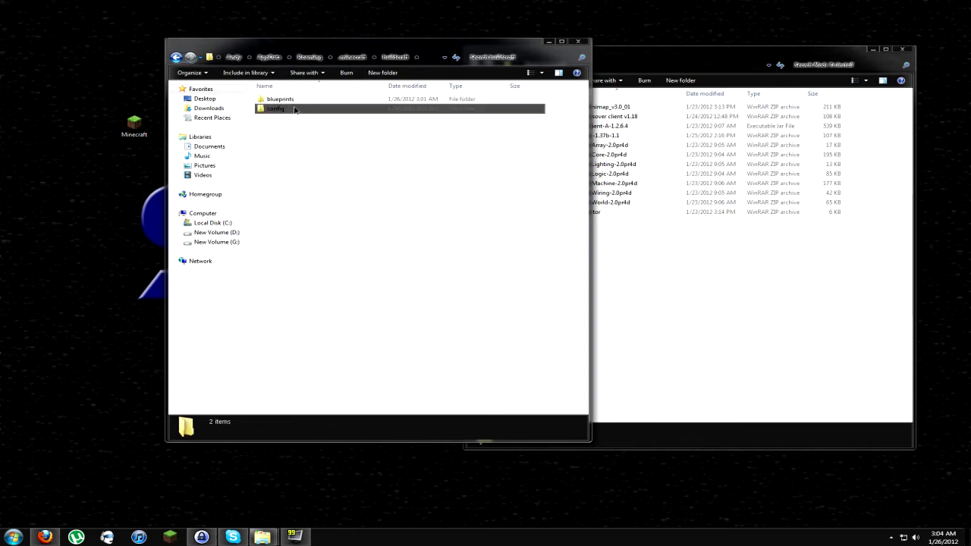
double_click(293, 110)
click(293, 110)
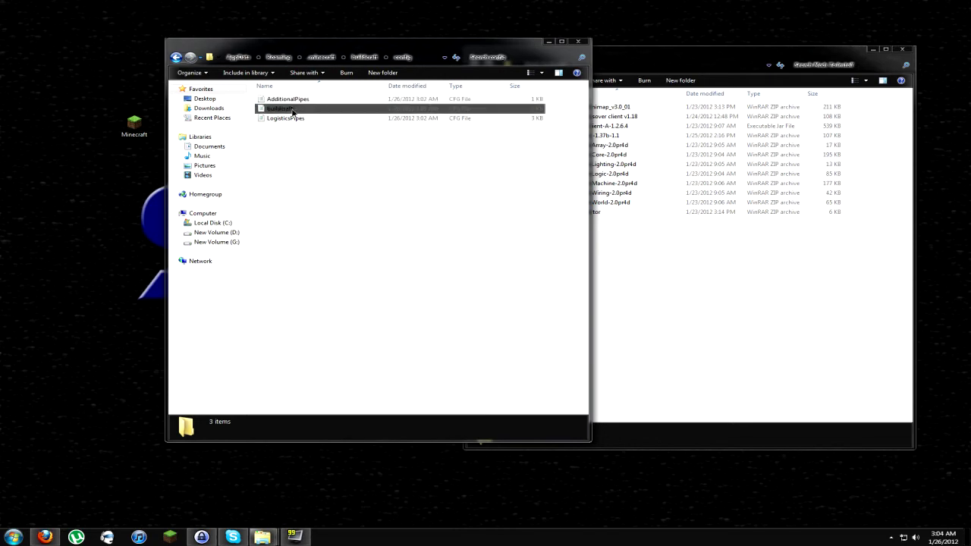
double_click(295, 111)
scroll(486, 303, down, 7)
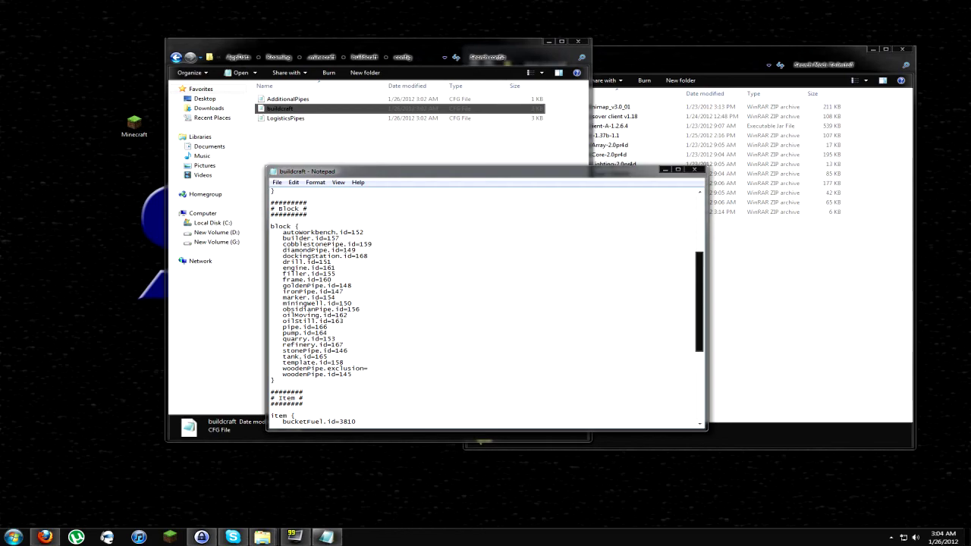
click(695, 170)
Review the IDs in LogisticsPipes.cfg and close it
click(294, 119)
double_click(294, 119)
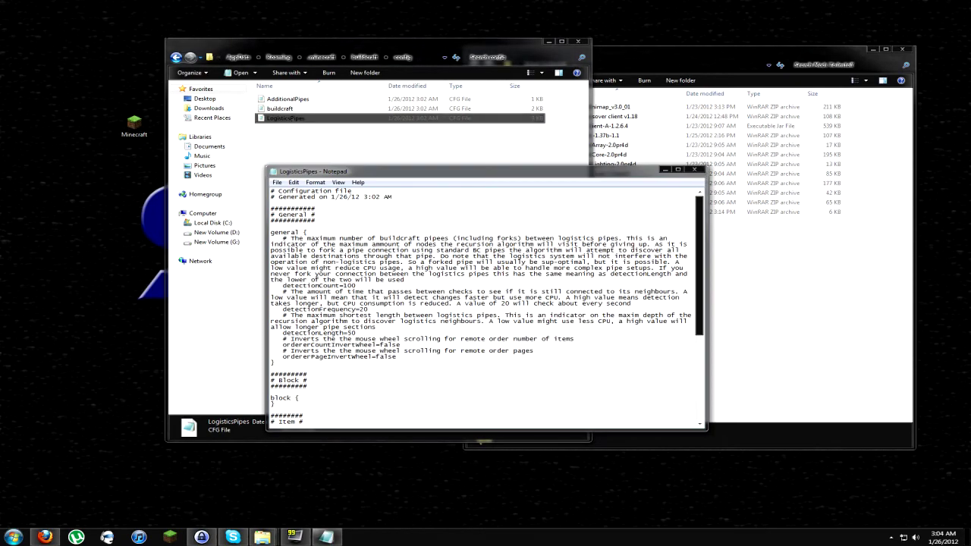
scroll(485, 304, down, 15)
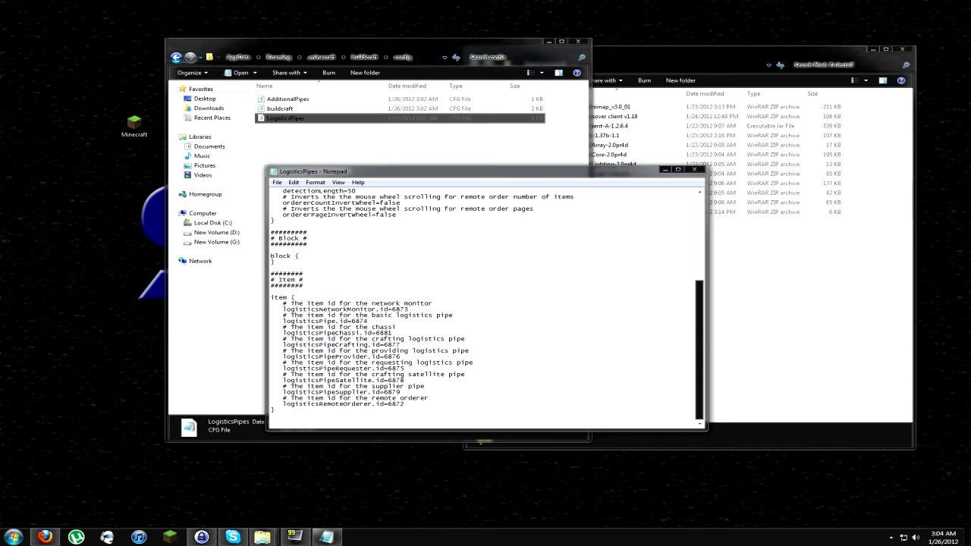
click(693, 169)
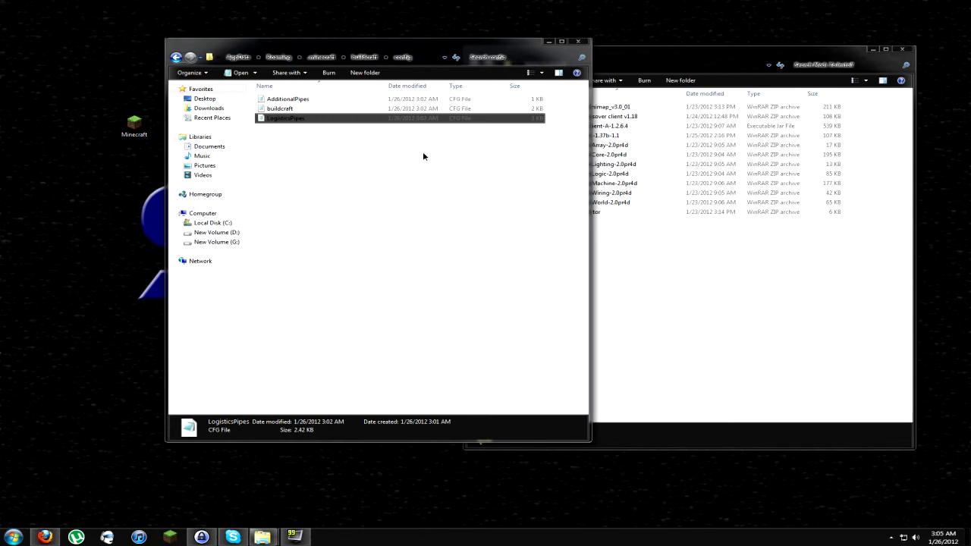
Recheck buildcraft.cfg's block IDs, close it and return to the .minecraft folder
double_click(310, 110)
scroll(485, 304, down, 11)
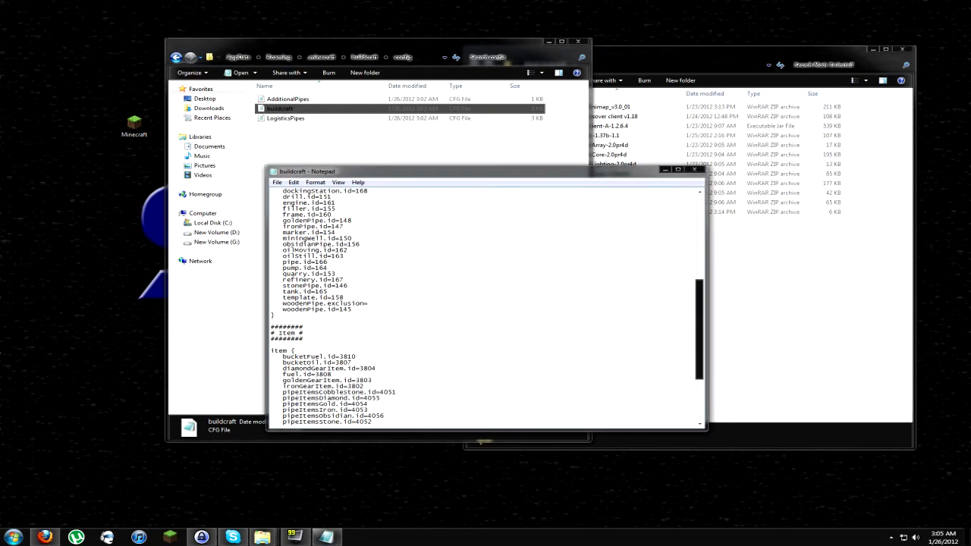
scroll(485, 304, up, 4)
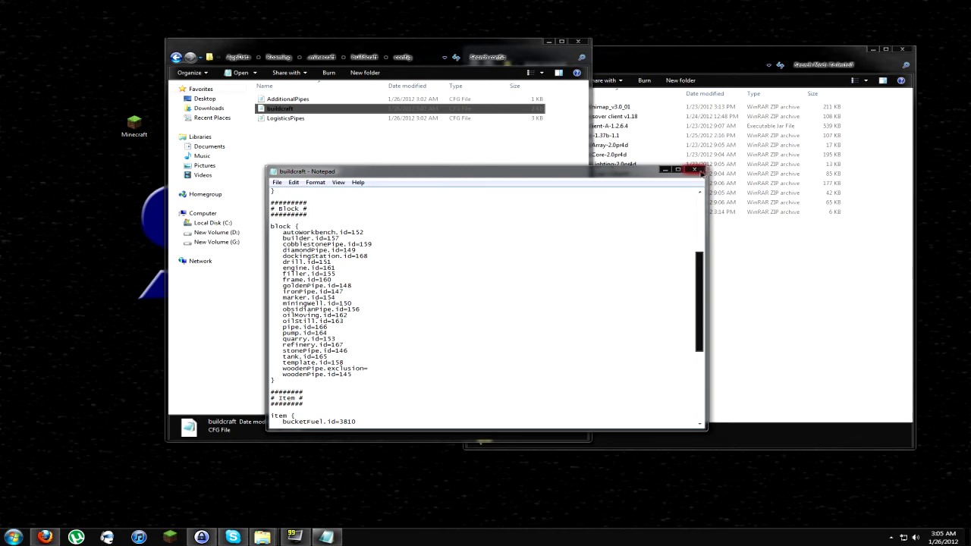
click(694, 169)
key(BackSpace)
key(BackSpace)
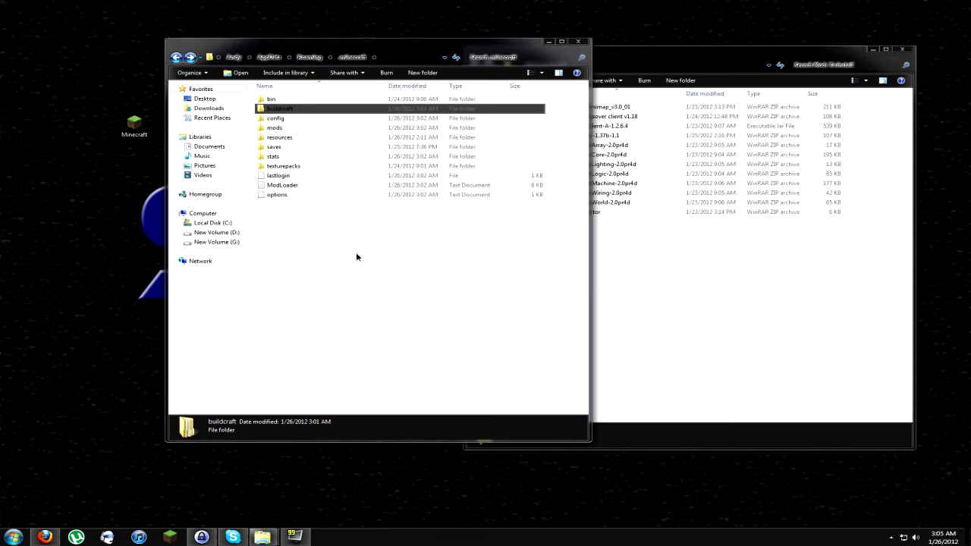
Arrange the Explorer windows and open the mods folder beside Mods To Install
drag(449, 50, 428, 58)
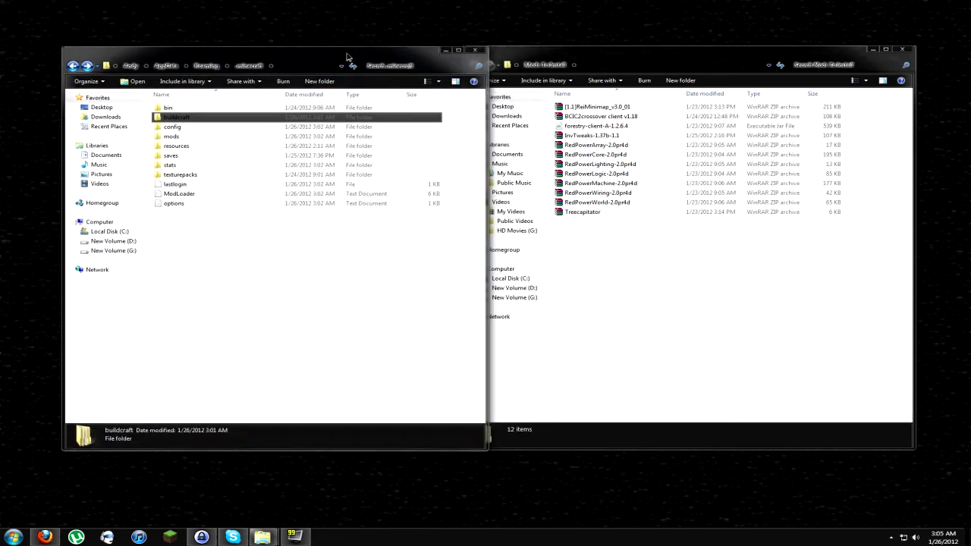
drag(346, 57, 316, 56)
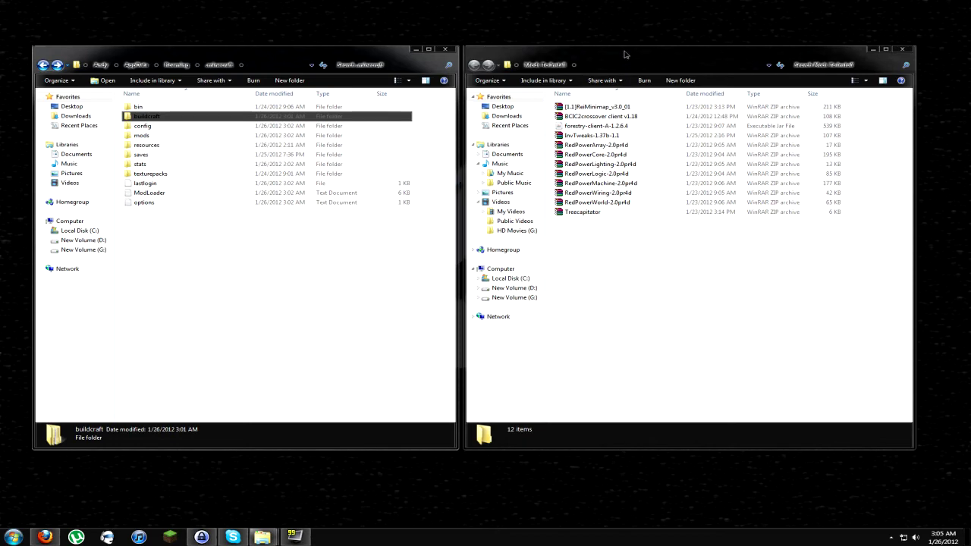
drag(611, 55, 632, 51)
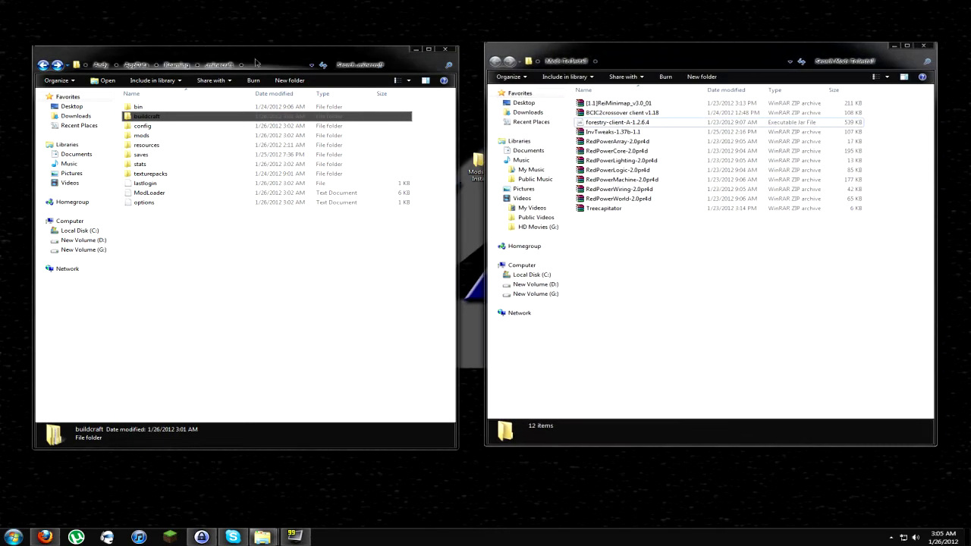
drag(227, 51, 257, 51)
double_click(187, 136)
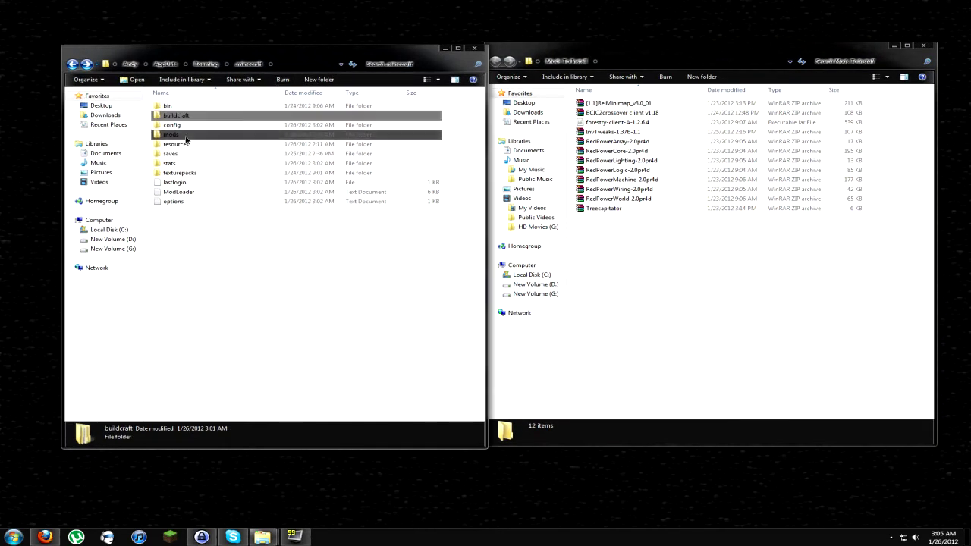
drag(233, 56, 335, 50)
Test-launch Minecraft with the ten mods to its main menu, then close it
double_click(141, 126)
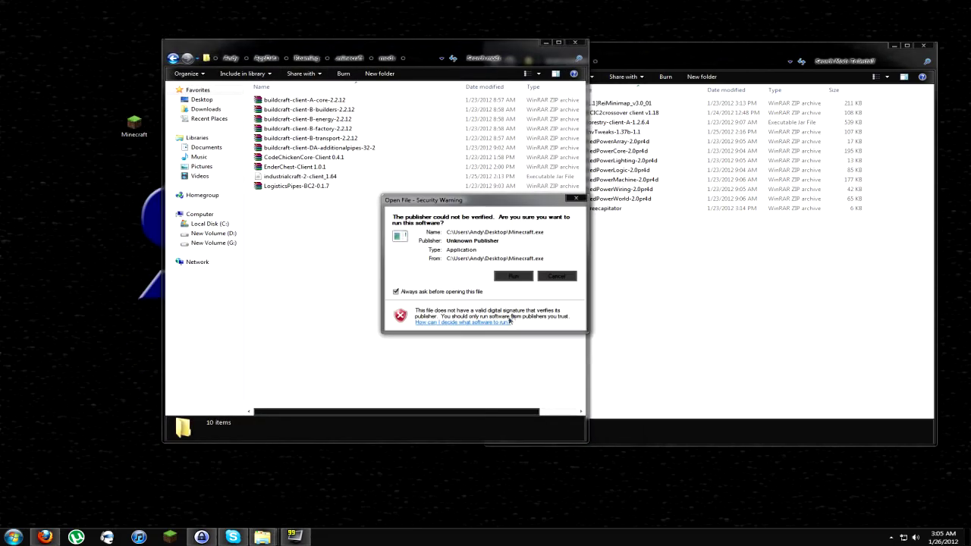
click(509, 277)
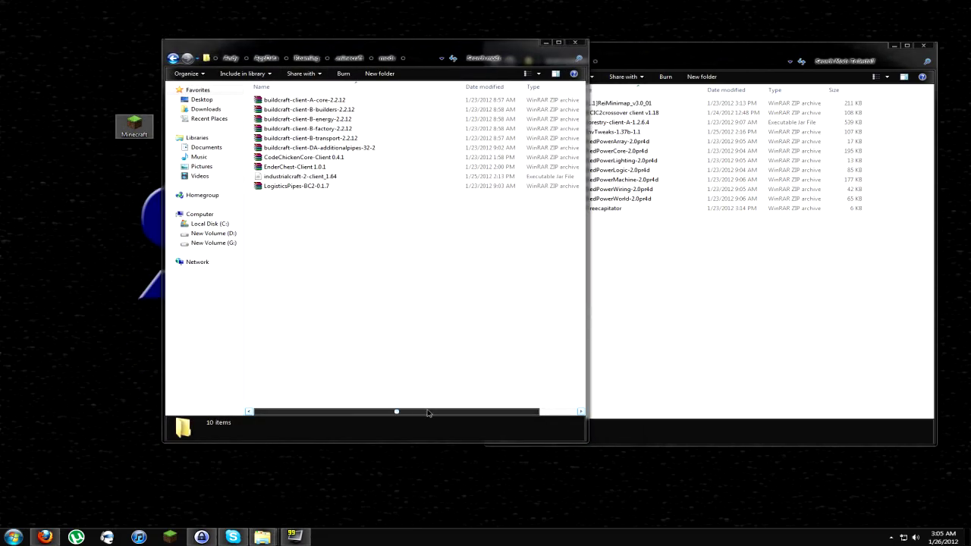
click(673, 358)
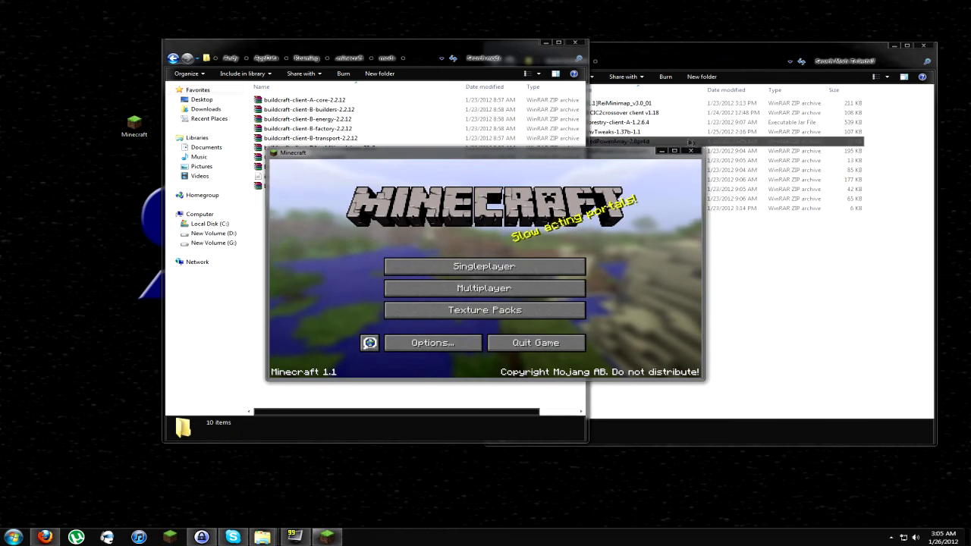
click(369, 343)
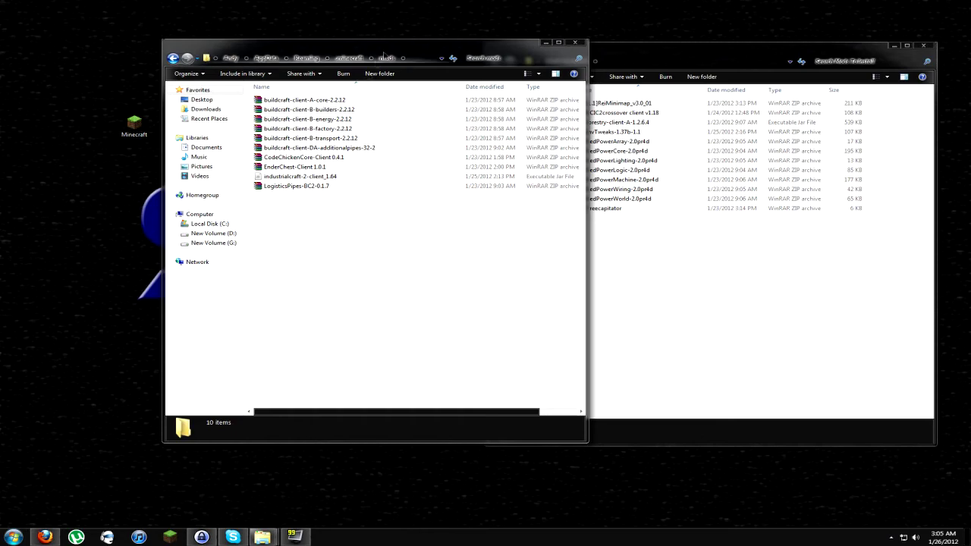
Move ReiMinimap, Treecapitator and InvTweaks into the mods folder and check each file
drag(415, 49, 361, 52)
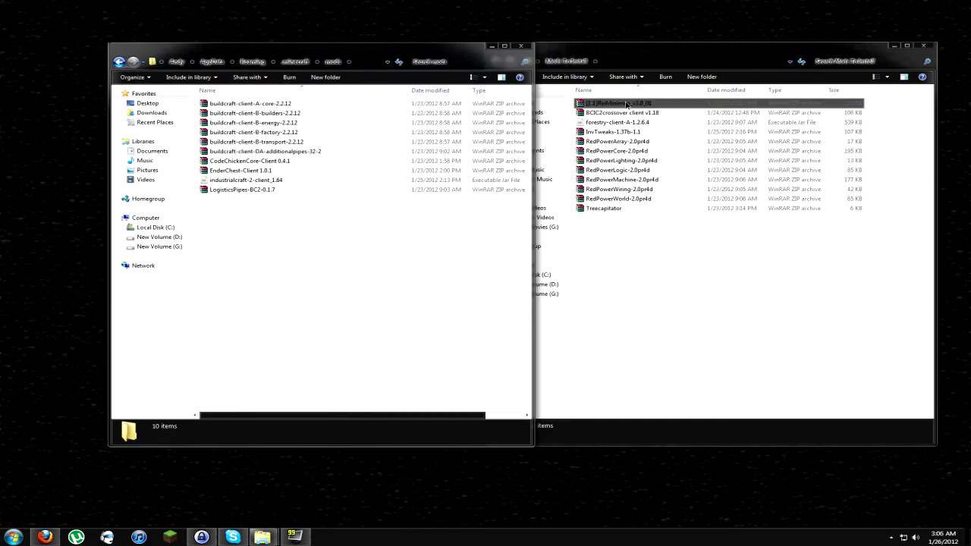
drag(626, 104, 425, 254)
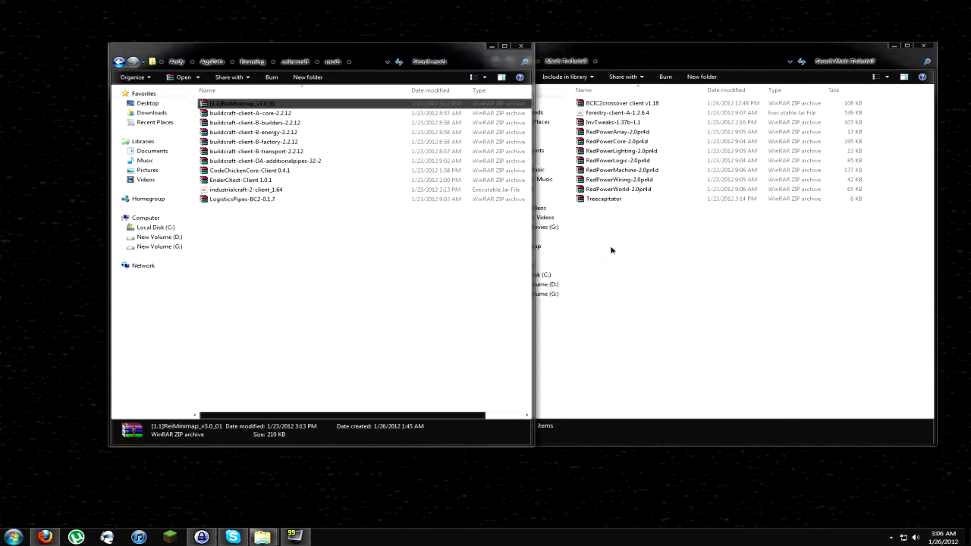
drag(603, 203, 414, 281)
drag(606, 122, 347, 347)
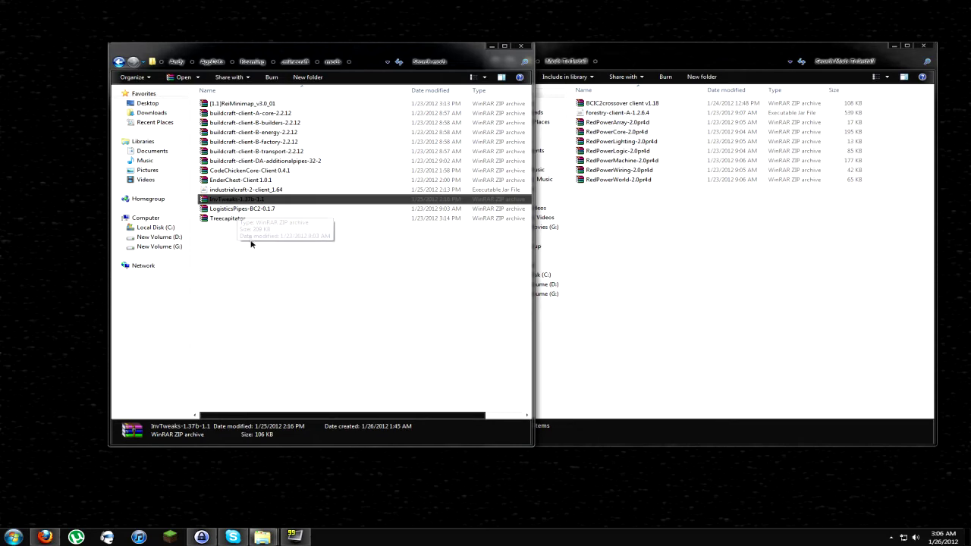
click(240, 219)
ctrl+click(248, 202)
click(248, 200)
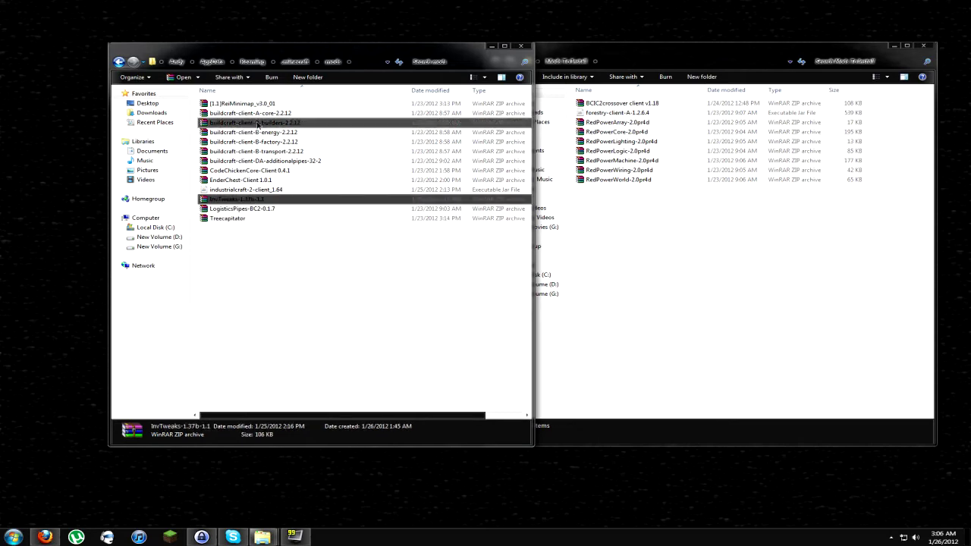
click(239, 103)
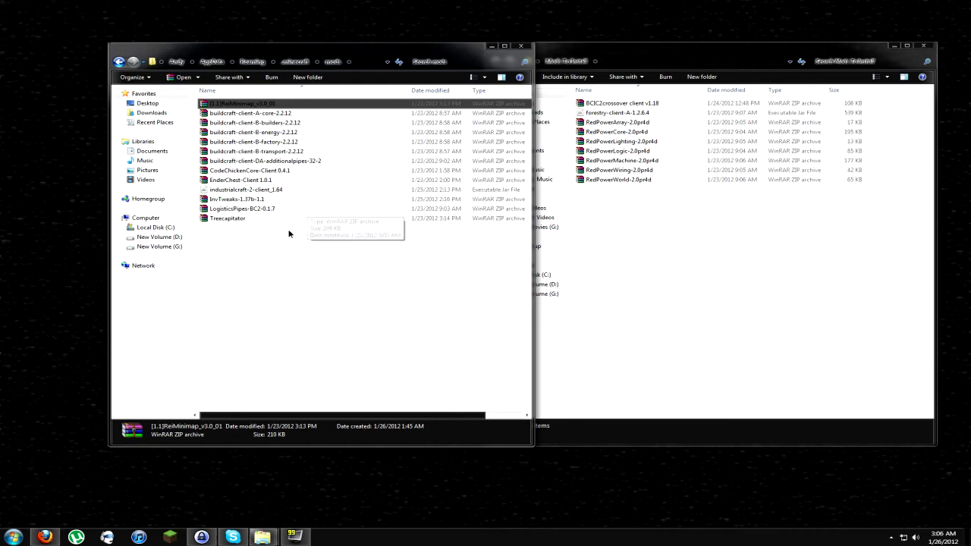
click(277, 201)
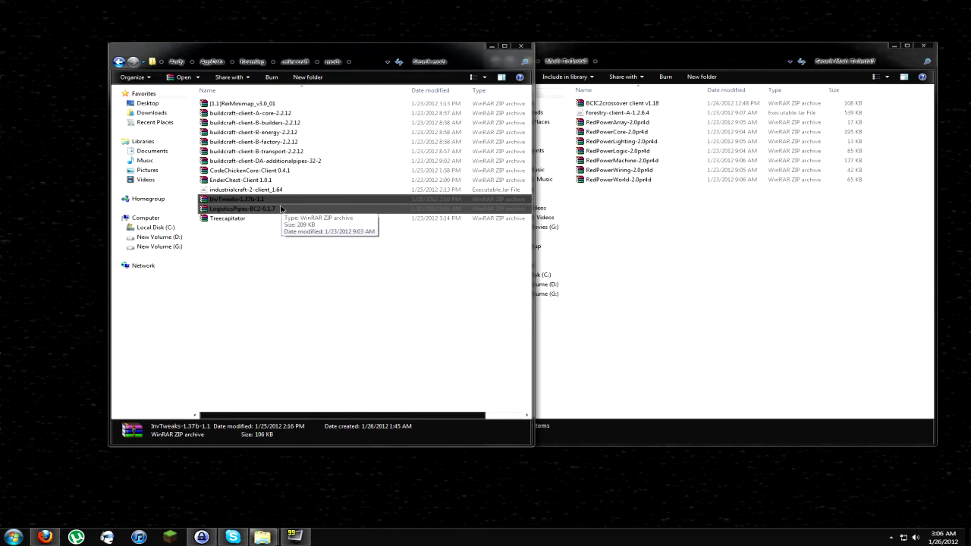
click(279, 219)
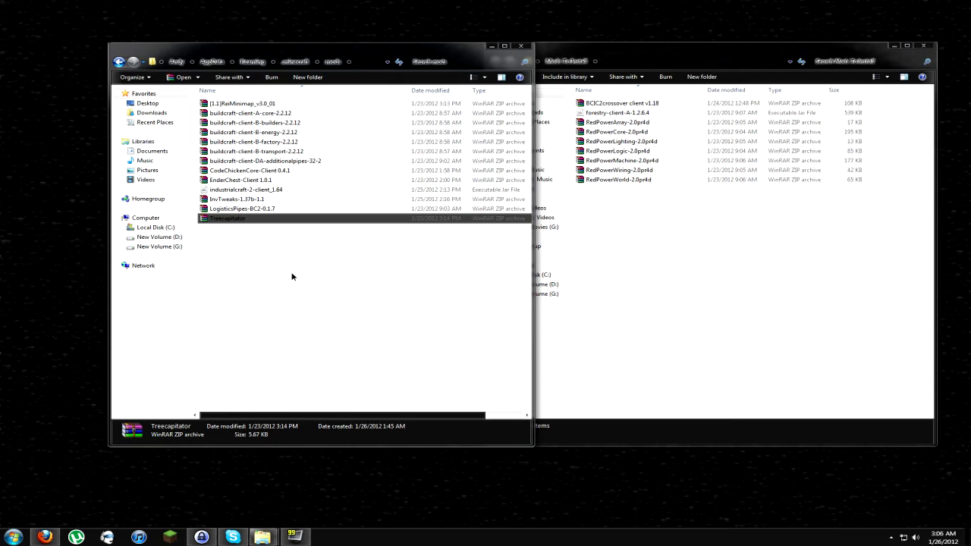
Refresh the mods folder, then test-launch Minecraft to its main menu and close it
key(BackSpace)
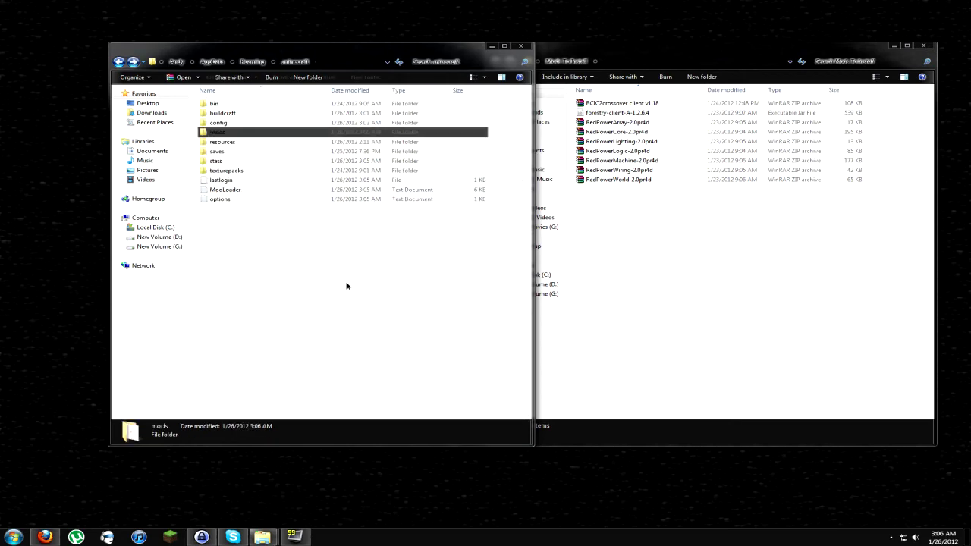
key(alt+Right)
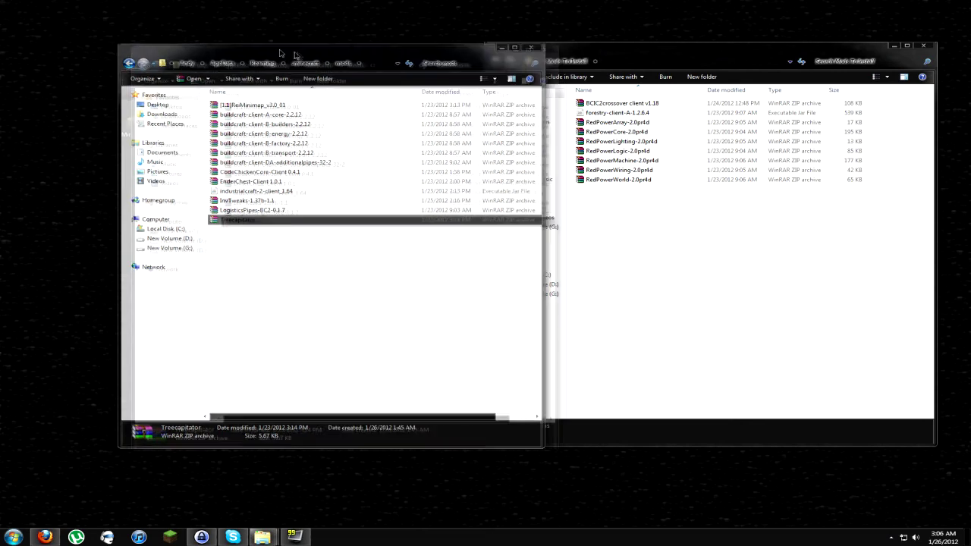
drag(268, 42, 312, 44)
double_click(134, 125)
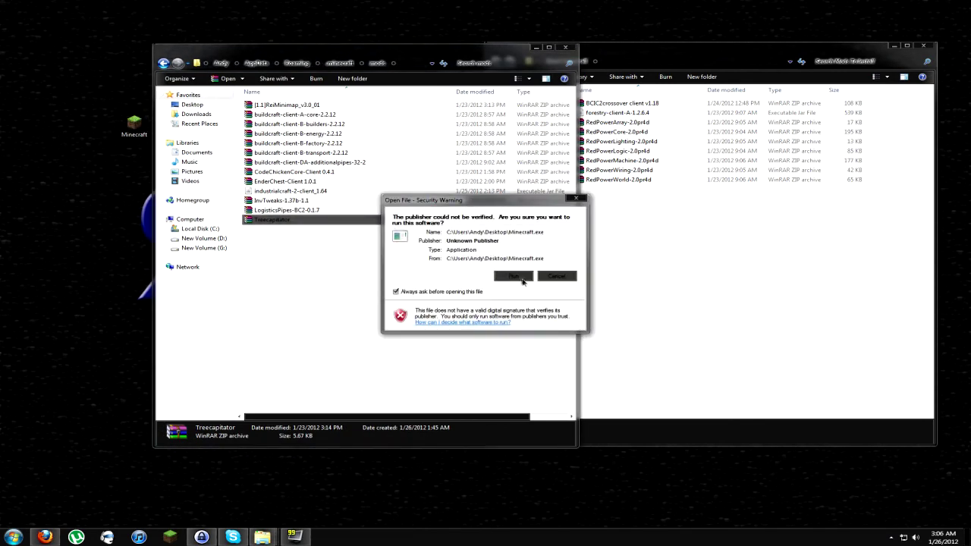
click(521, 278)
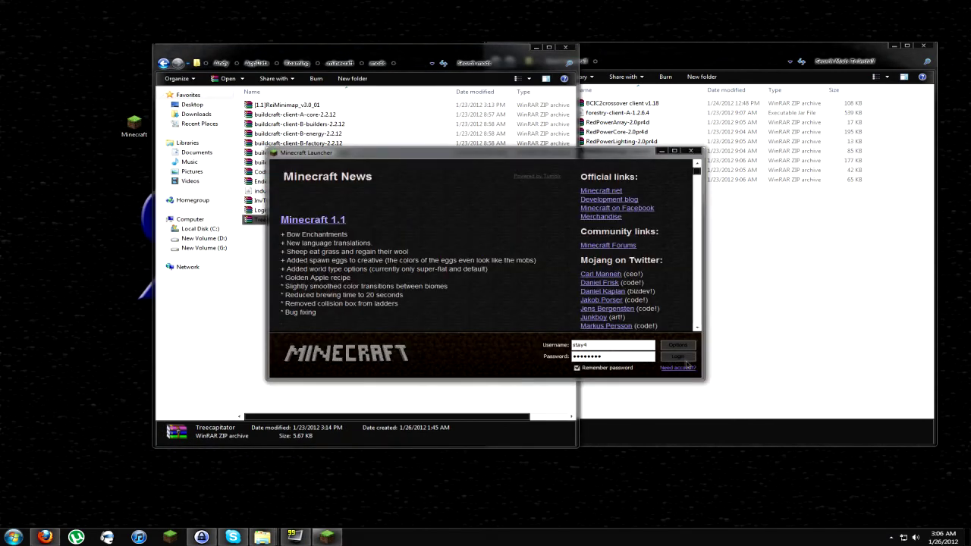
click(683, 356)
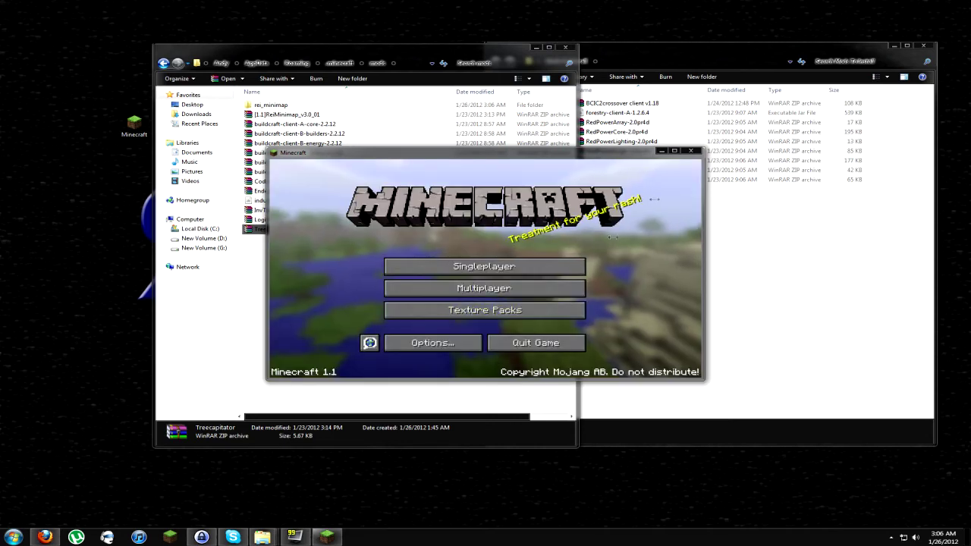
click(690, 150)
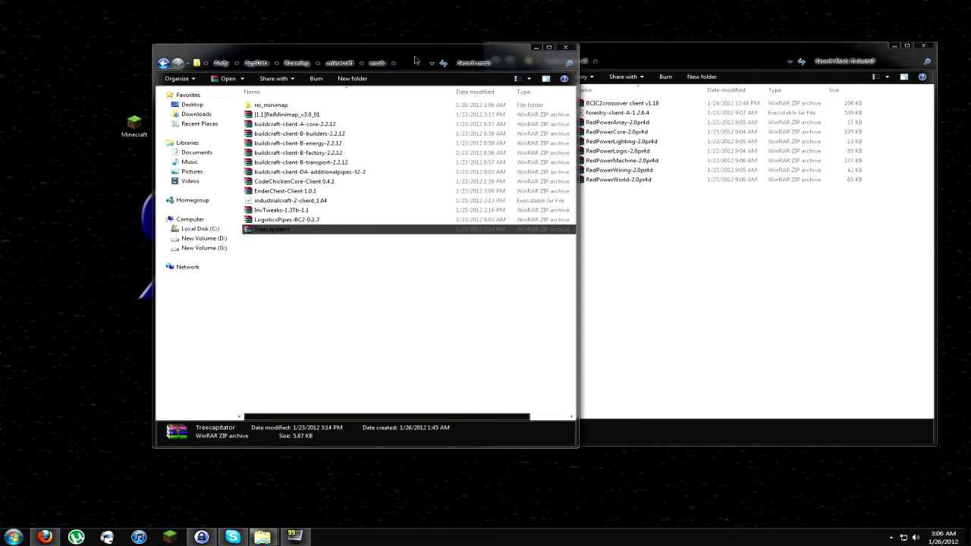
drag(419, 74, 331, 67)
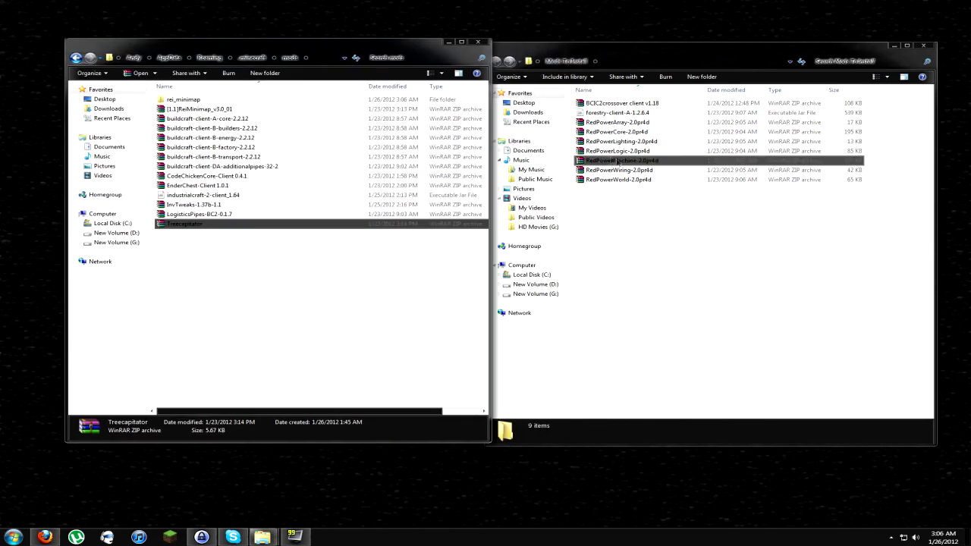
Add forestry-client-A-1.2.6.4 to the mods folder, then launch Minecraft, log in to test it, and close the game
click(643, 116)
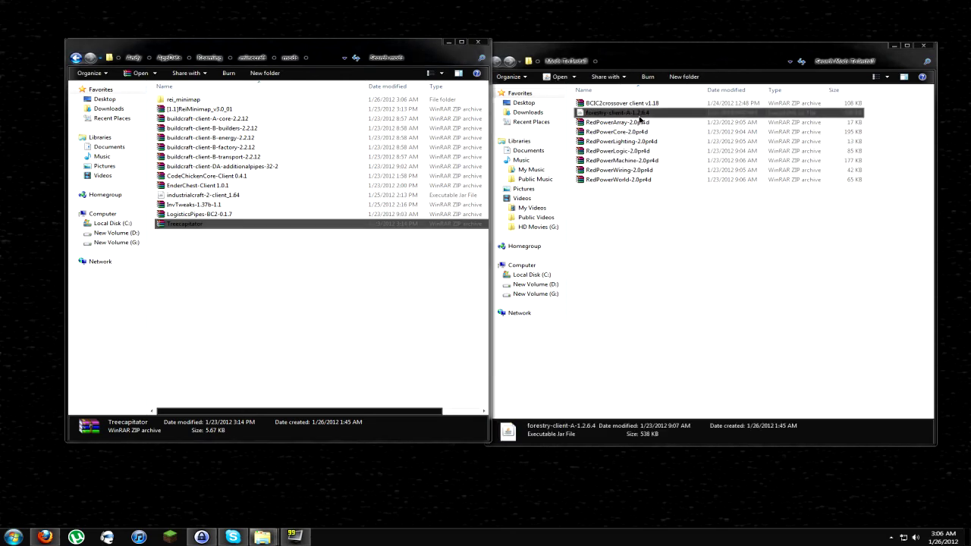
drag(627, 123, 358, 299)
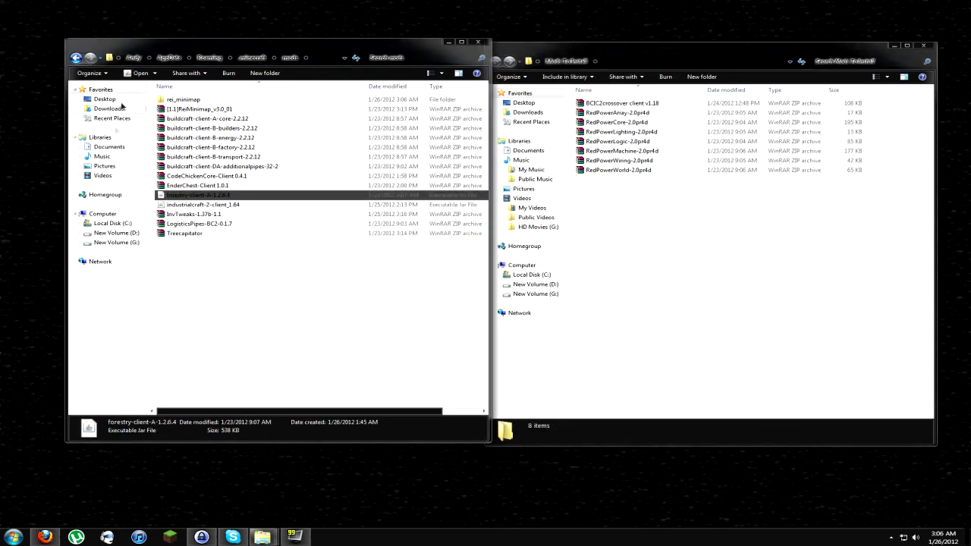
drag(188, 52, 310, 58)
double_click(134, 124)
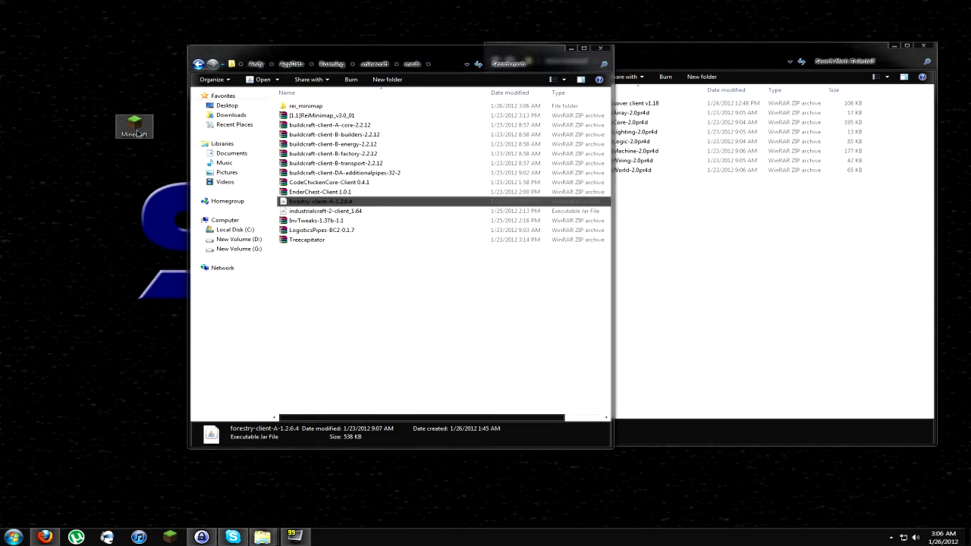
click(513, 276)
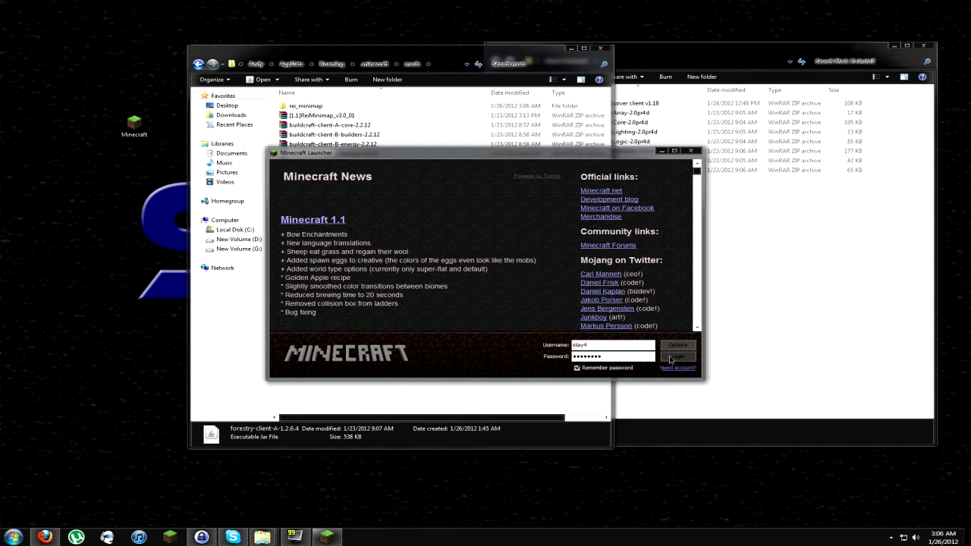
click(672, 358)
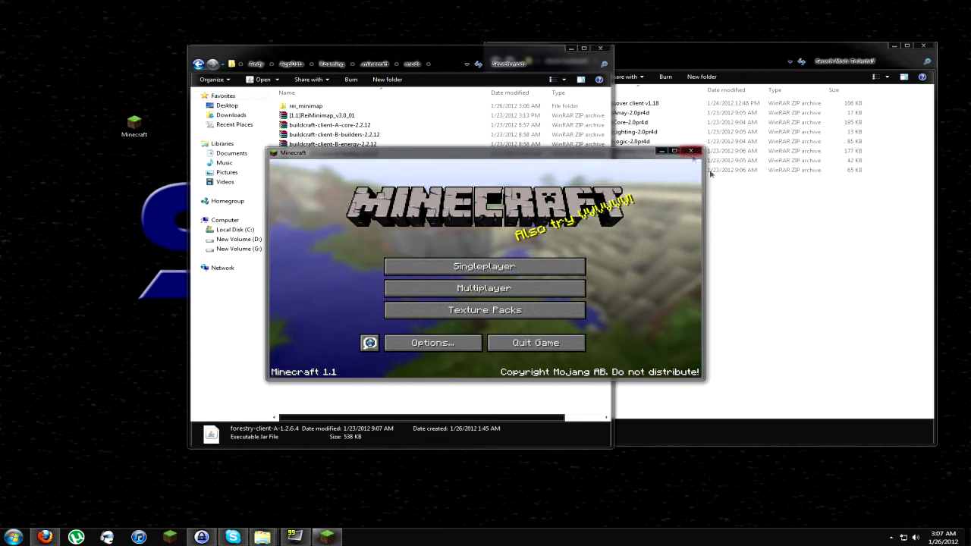
click(690, 150)
Add BCIC2crossover client v1.18 to the mods folder, then launch Minecraft, log in to test it, and close the game
click(708, 279)
drag(618, 103, 375, 384)
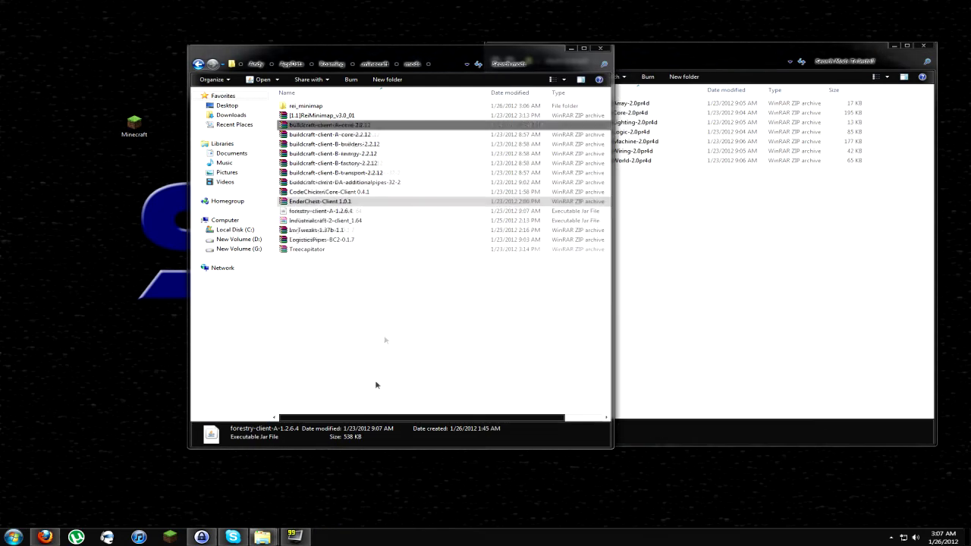
double_click(134, 129)
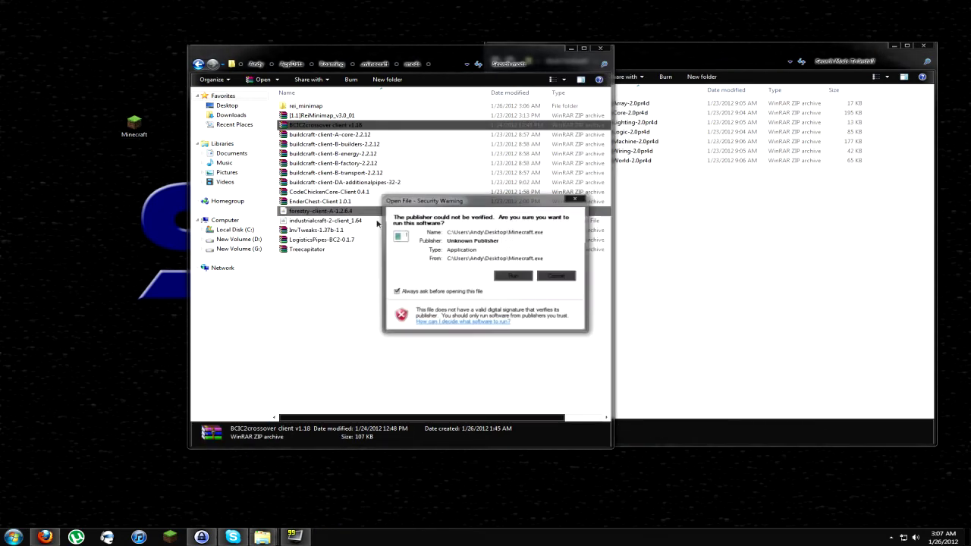
click(508, 280)
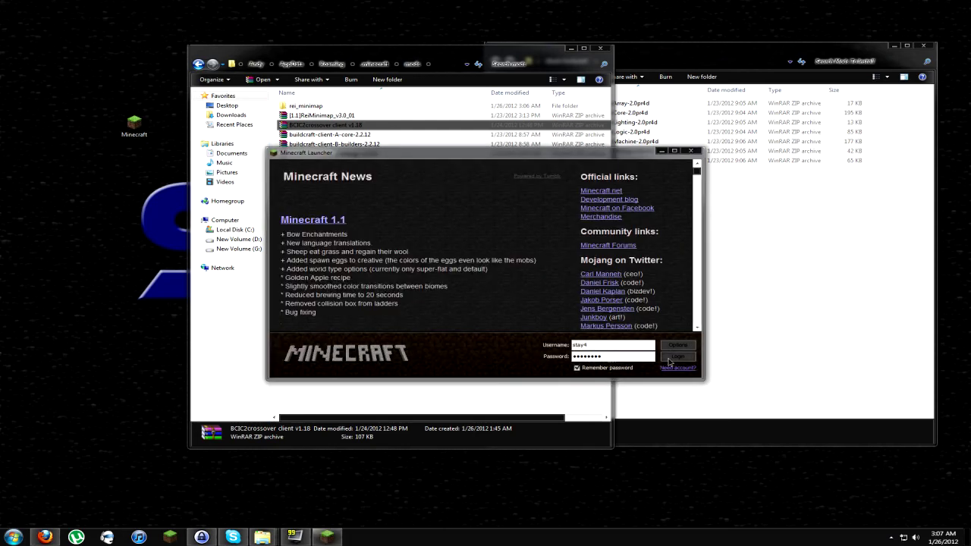
key(Return)
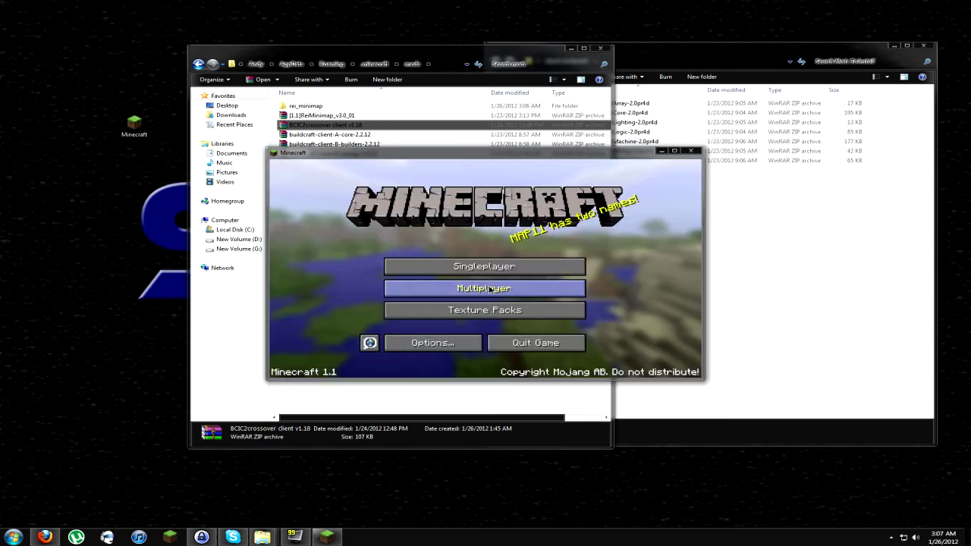
click(690, 151)
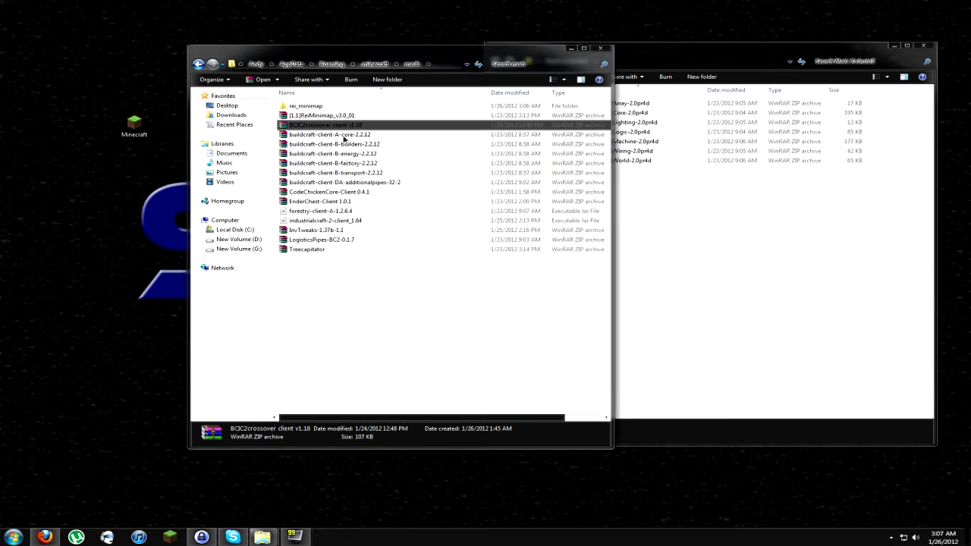
Move the seven RedPower 2.0pr4d files from Mods To Install into mods, then launch Minecraft and log in
drag(448, 55, 319, 48)
drag(687, 199, 263, 333)
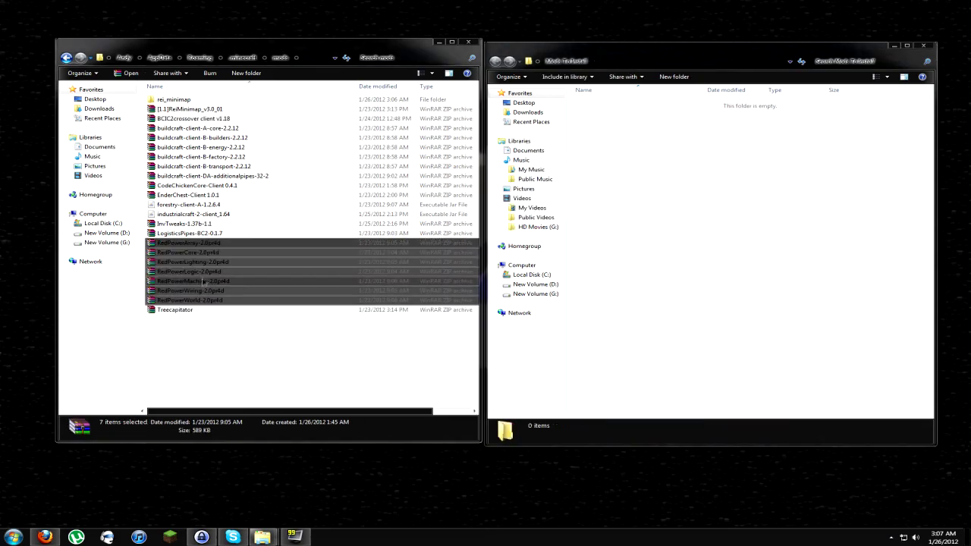
drag(260, 44, 352, 45)
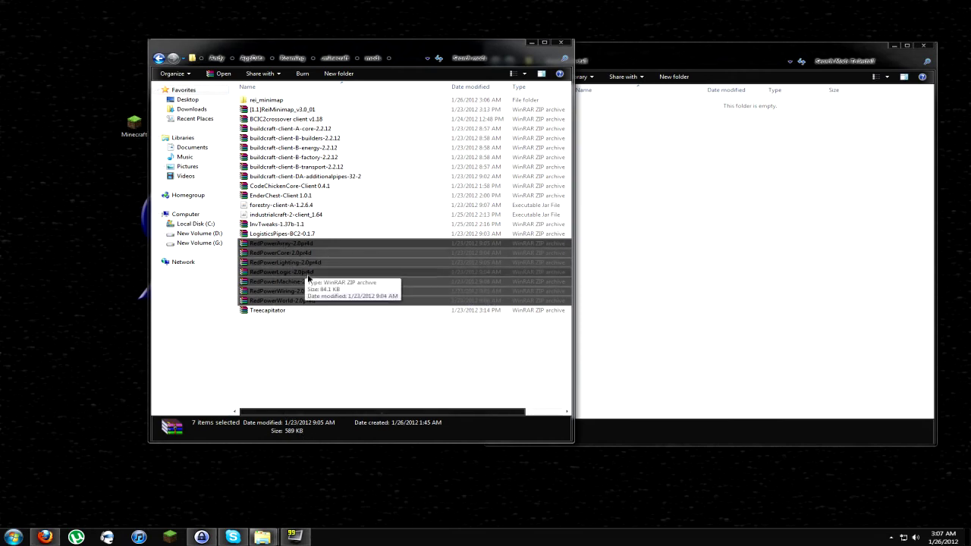
double_click(134, 124)
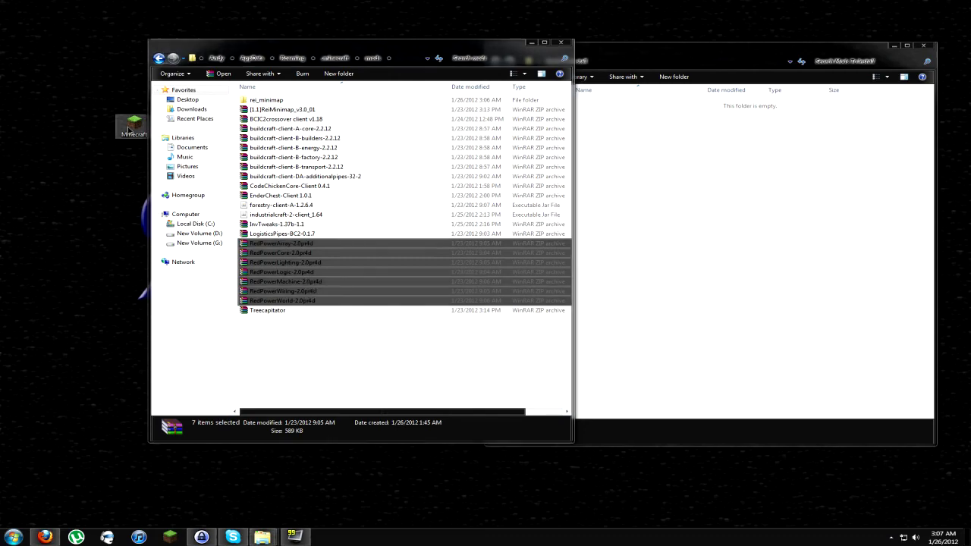
click(514, 277)
click(669, 363)
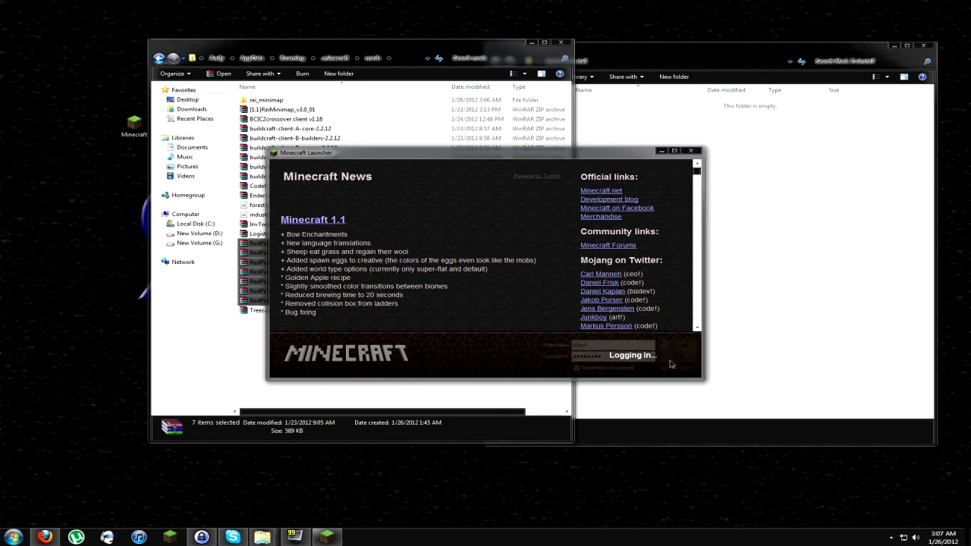